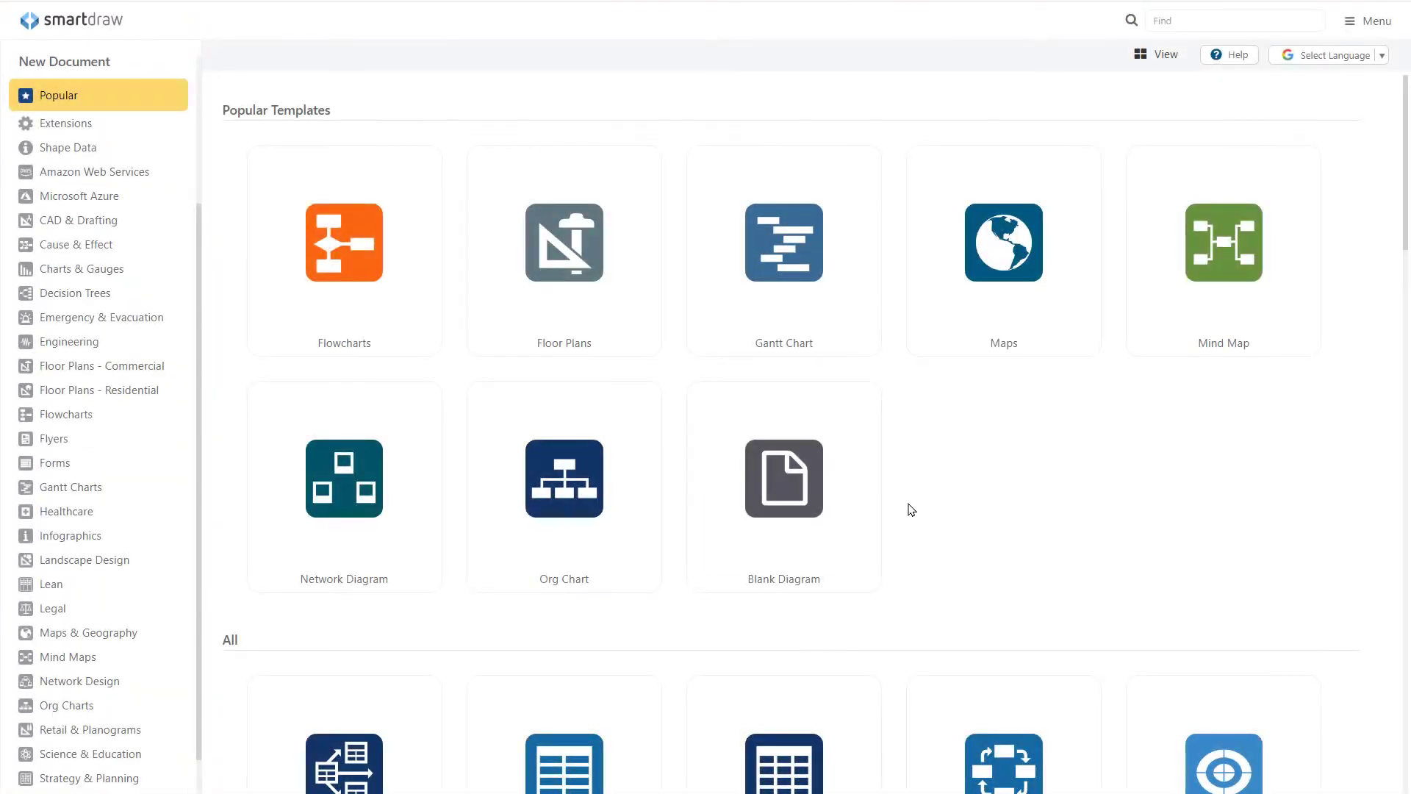
- Show the Landscape Design templates and browse the residential landscape options
{"action": "left_click", "coordinate": [145, 567]}
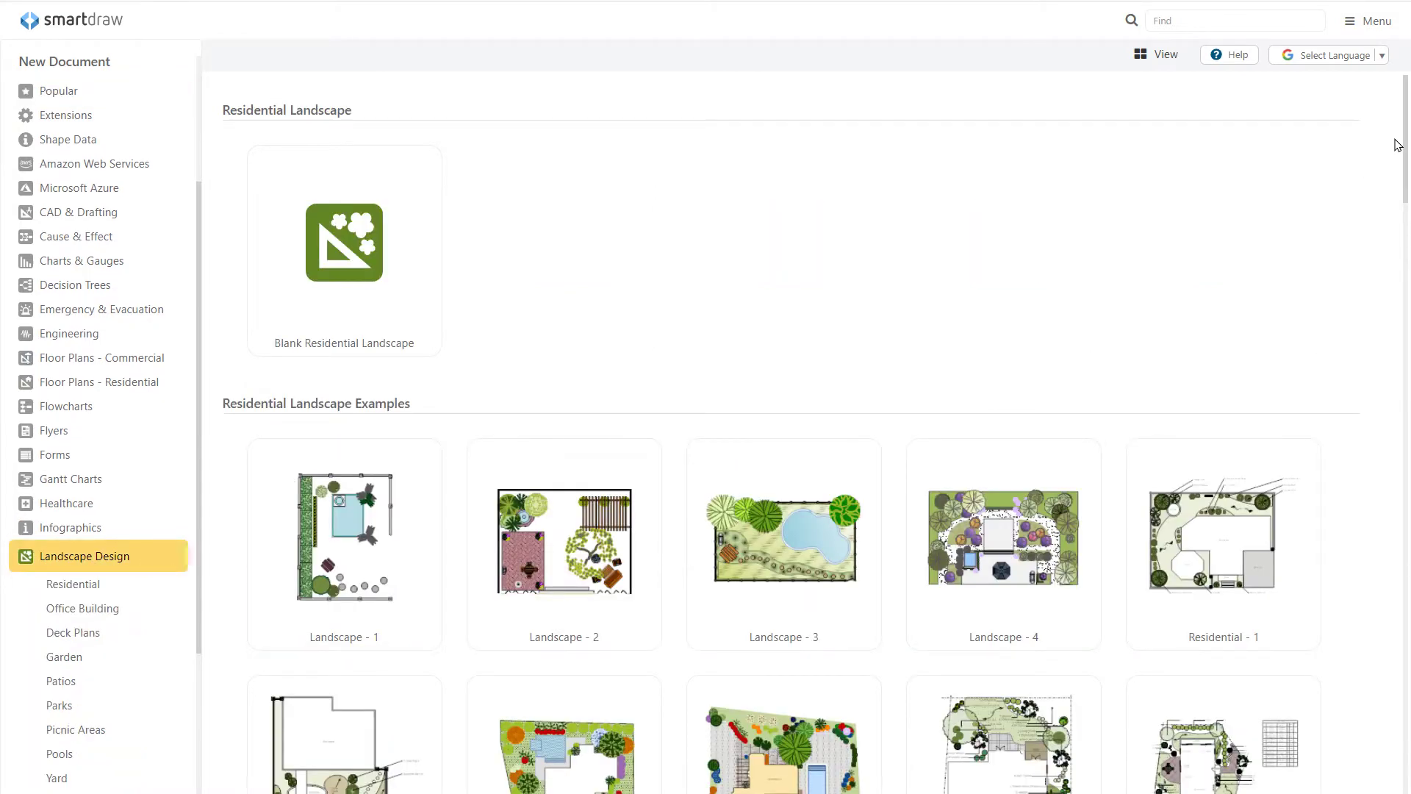
{"action": "mouse_move", "coordinate": [1406, 139]}
{"action": "left_mouse_down"}
{"action": "mouse_move", "coordinate": [1396, 790]}
{"action": "mouse_move", "coordinate": [1409, 136]}
{"action": "left_mouse_up"}
- Start a Blank Residential Landscape and draw a closed four-wall yard outline, 23' 10" by 27' 6"
{"action": "left_click", "coordinate": [396, 318]}
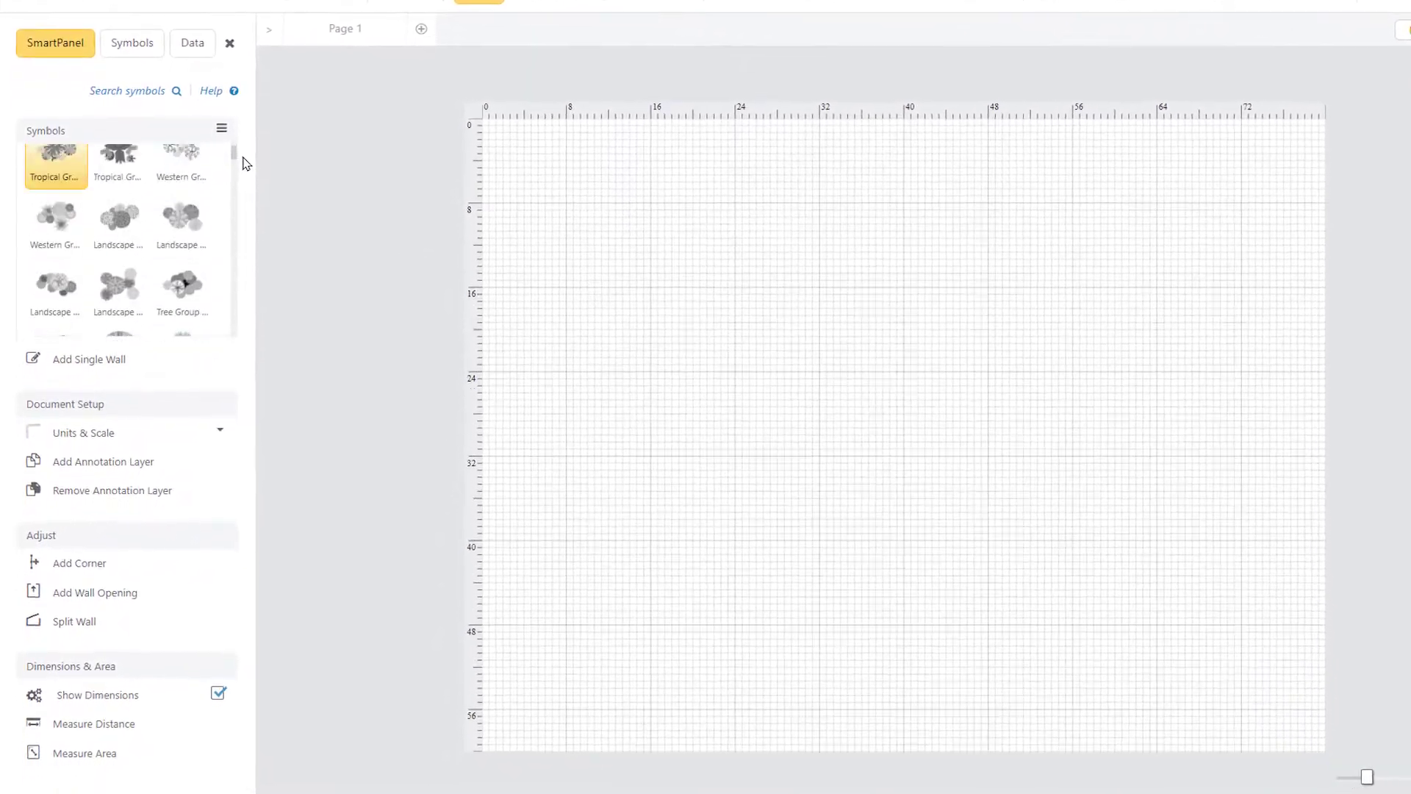
{"action": "left_click_drag", "start_coordinate": [1368, 777], "coordinate": [1404, 775]}
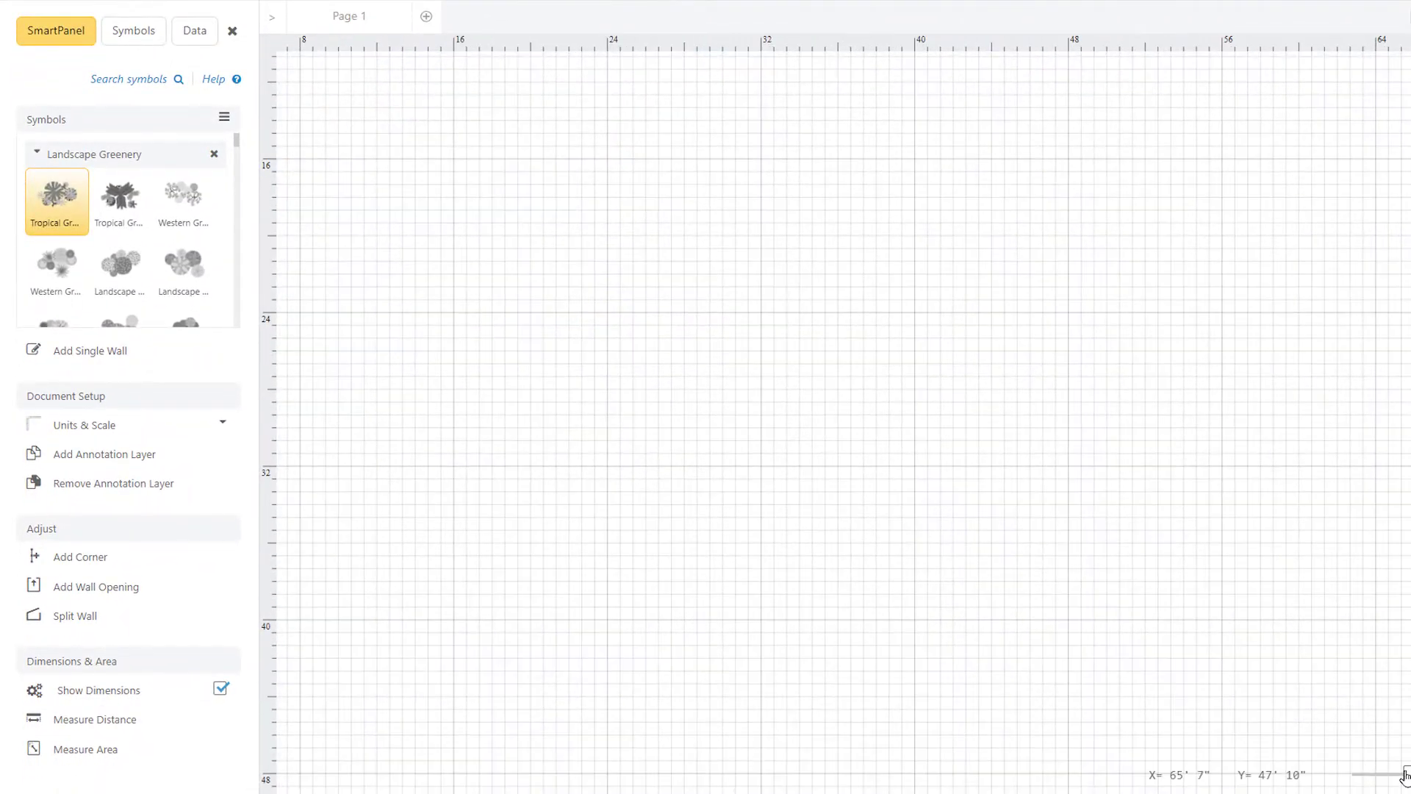
{"action": "left_click", "coordinate": [190, 359]}
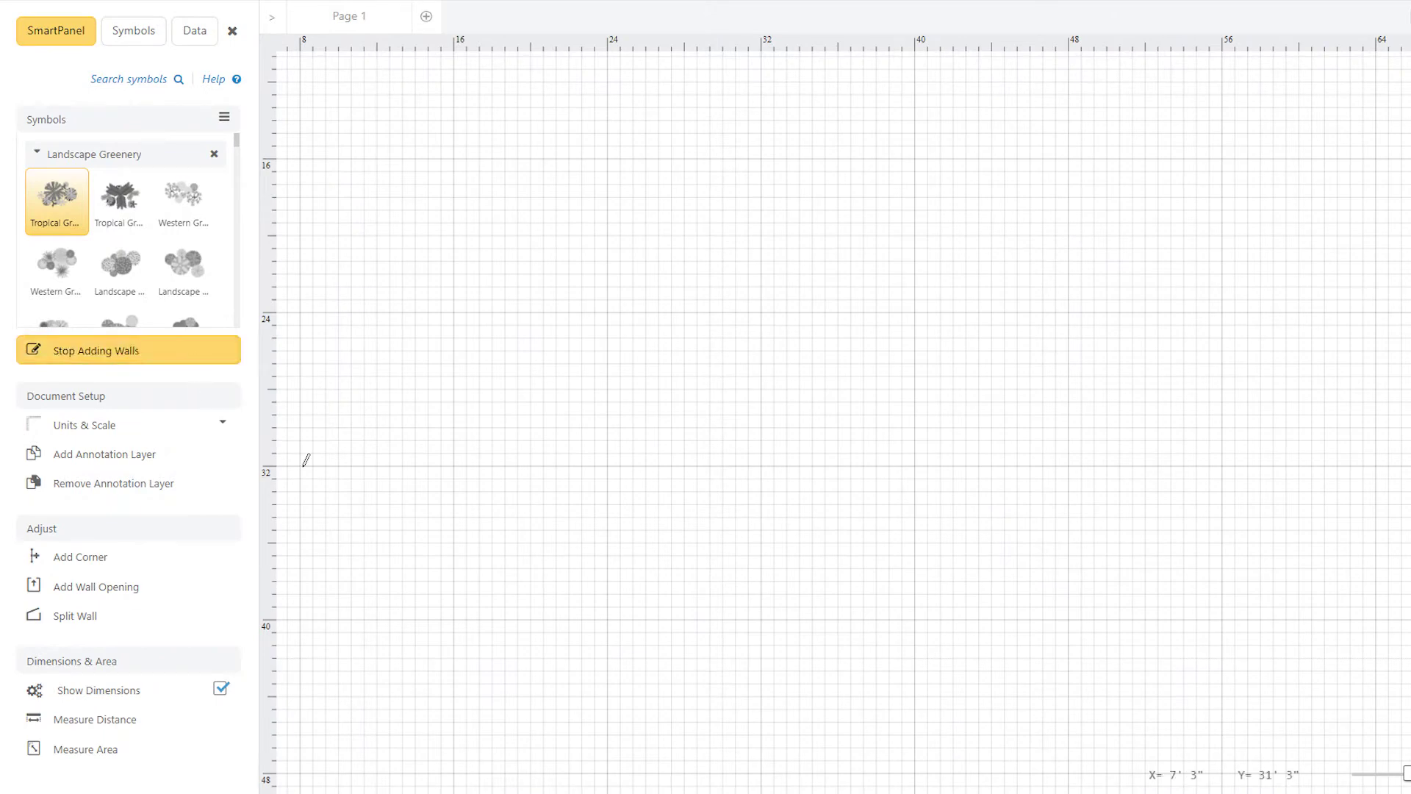
{"action": "mouse_move", "coordinate": [455, 608]}
{"action": "left_mouse_down"}
{"action": "mouse_move", "coordinate": [915, 613]}
{"action": "mouse_move", "coordinate": [935, 394]}
{"action": "mouse_move", "coordinate": [916, 151]}
{"action": "left_mouse_up"}
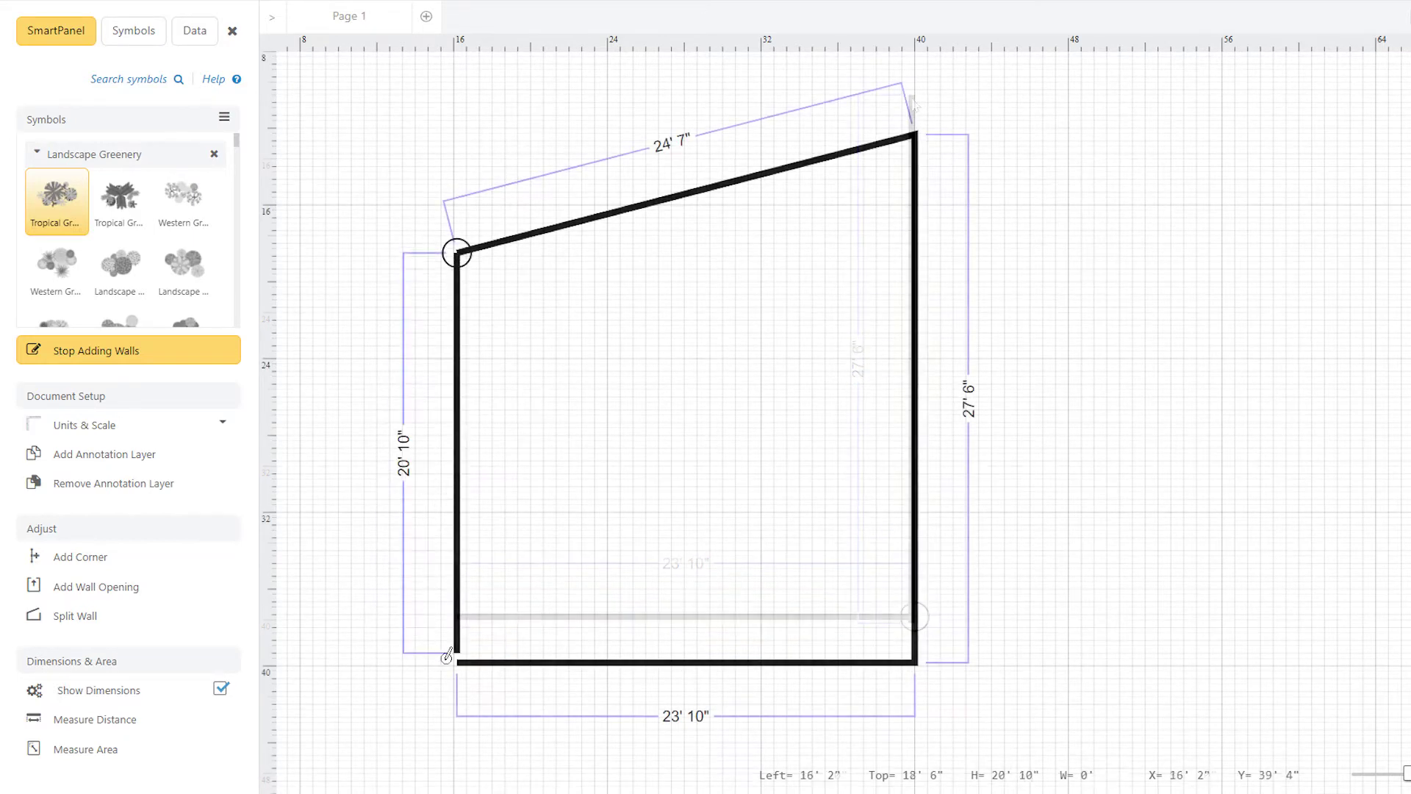
{"action": "left_click_drag", "start_coordinate": [457, 661], "coordinate": [452, 665]}
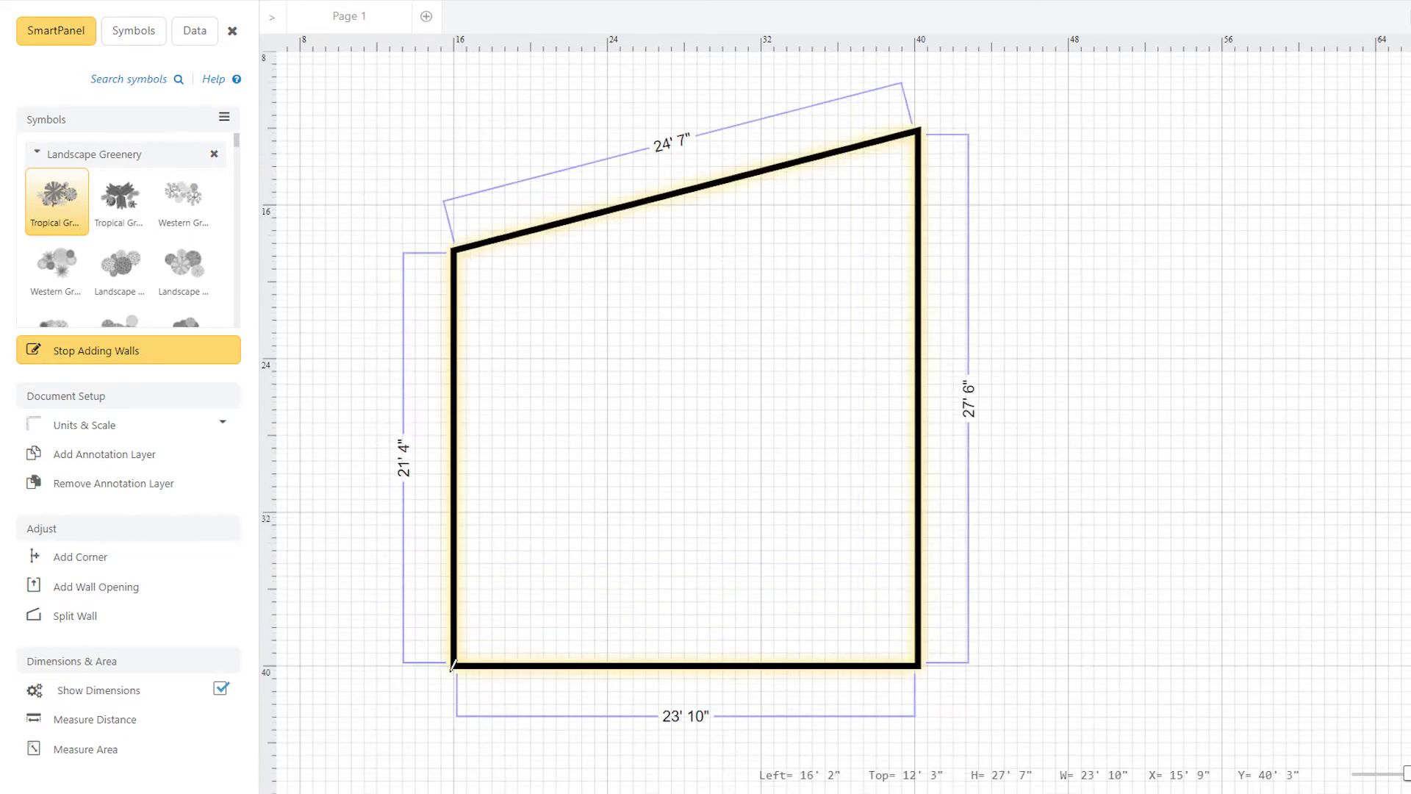
- Finish the walls and reshape the outline by moving its top and right walls
{"action": "left_click", "coordinate": [212, 358]}
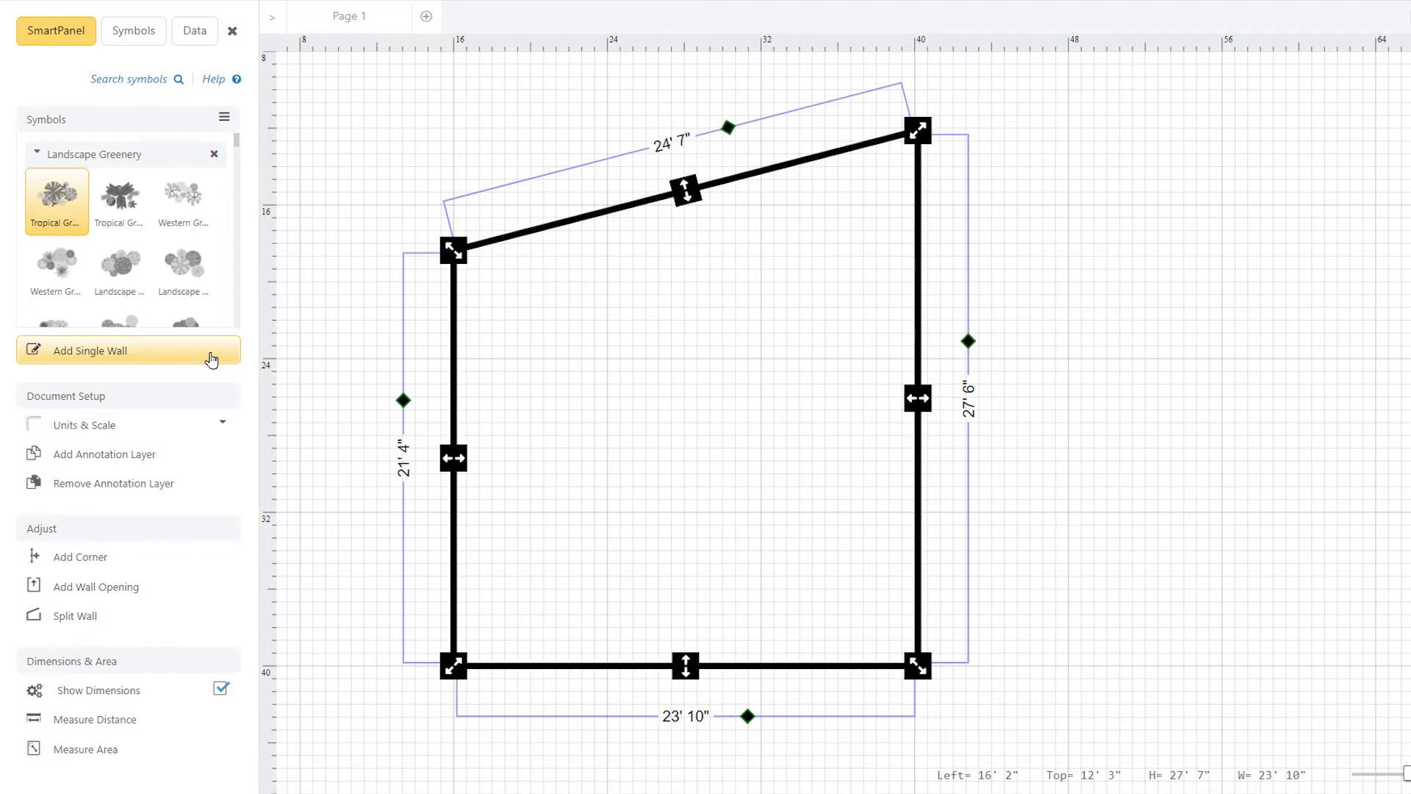
{"action": "mouse_move", "coordinate": [688, 193]}
{"action": "left_mouse_down"}
{"action": "mouse_move", "coordinate": [687, 105]}
{"action": "mouse_move", "coordinate": [686, 205]}
{"action": "left_mouse_up"}
{"action": "left_click_drag", "start_coordinate": [918, 399], "coordinate": [845, 450]}
- Change the bottom wall's length to 19' 4"
{"action": "double_click", "coordinate": [644, 716]}
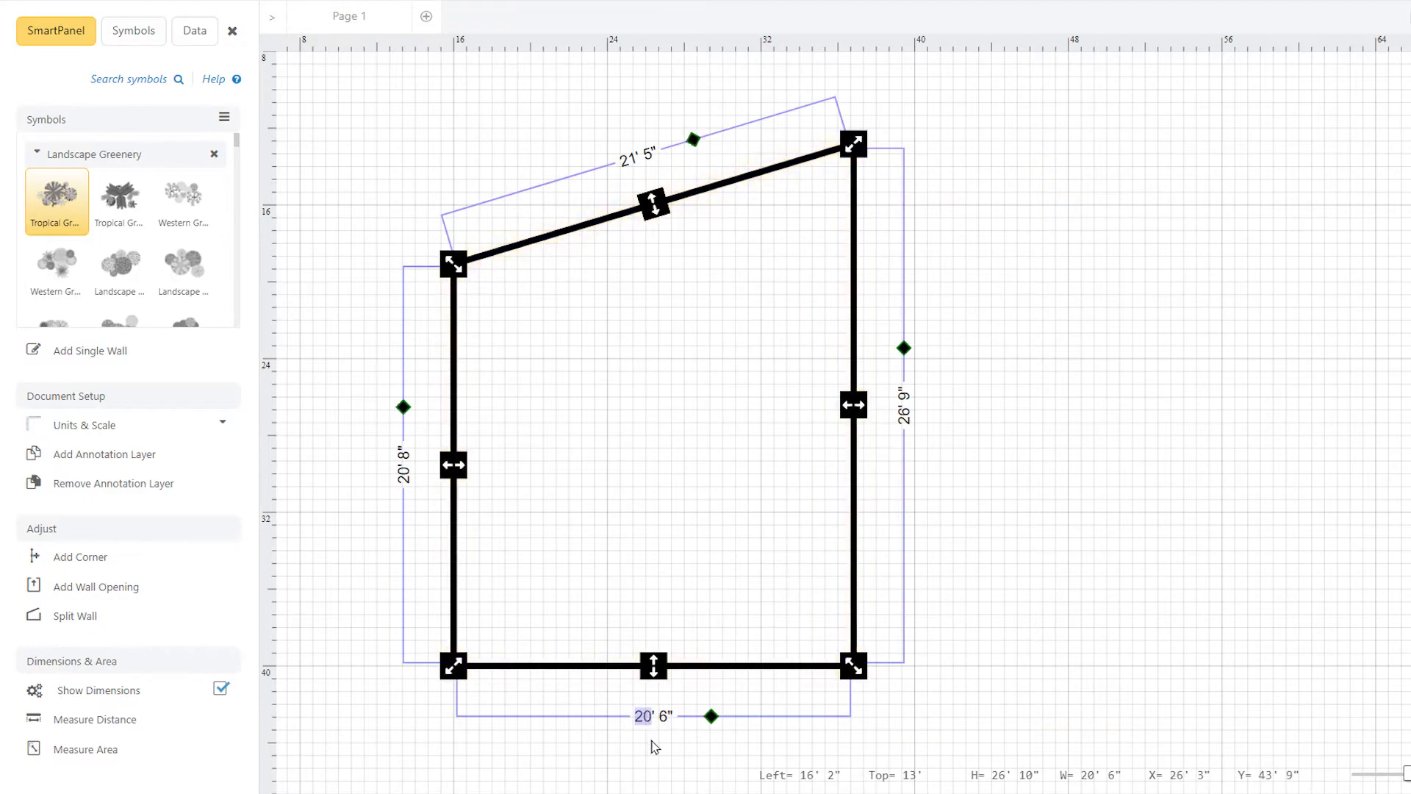
{"action": "key", "text": "BackSpace"}
{"action": "type", "text": "4"}
{"action": "key", "text": "Return"}
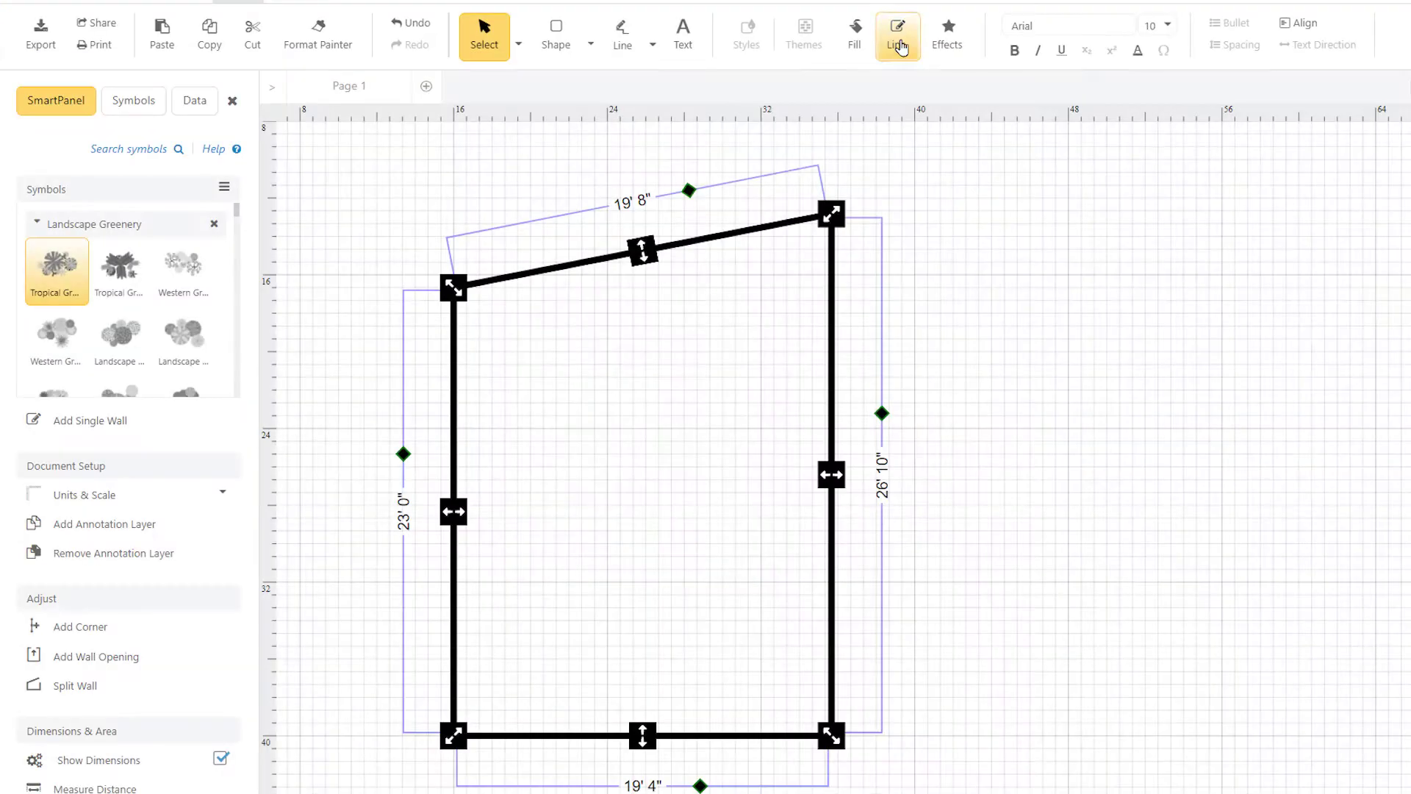
- Make the outline's wall lines thinner
{"action": "left_click", "coordinate": [897, 36]}
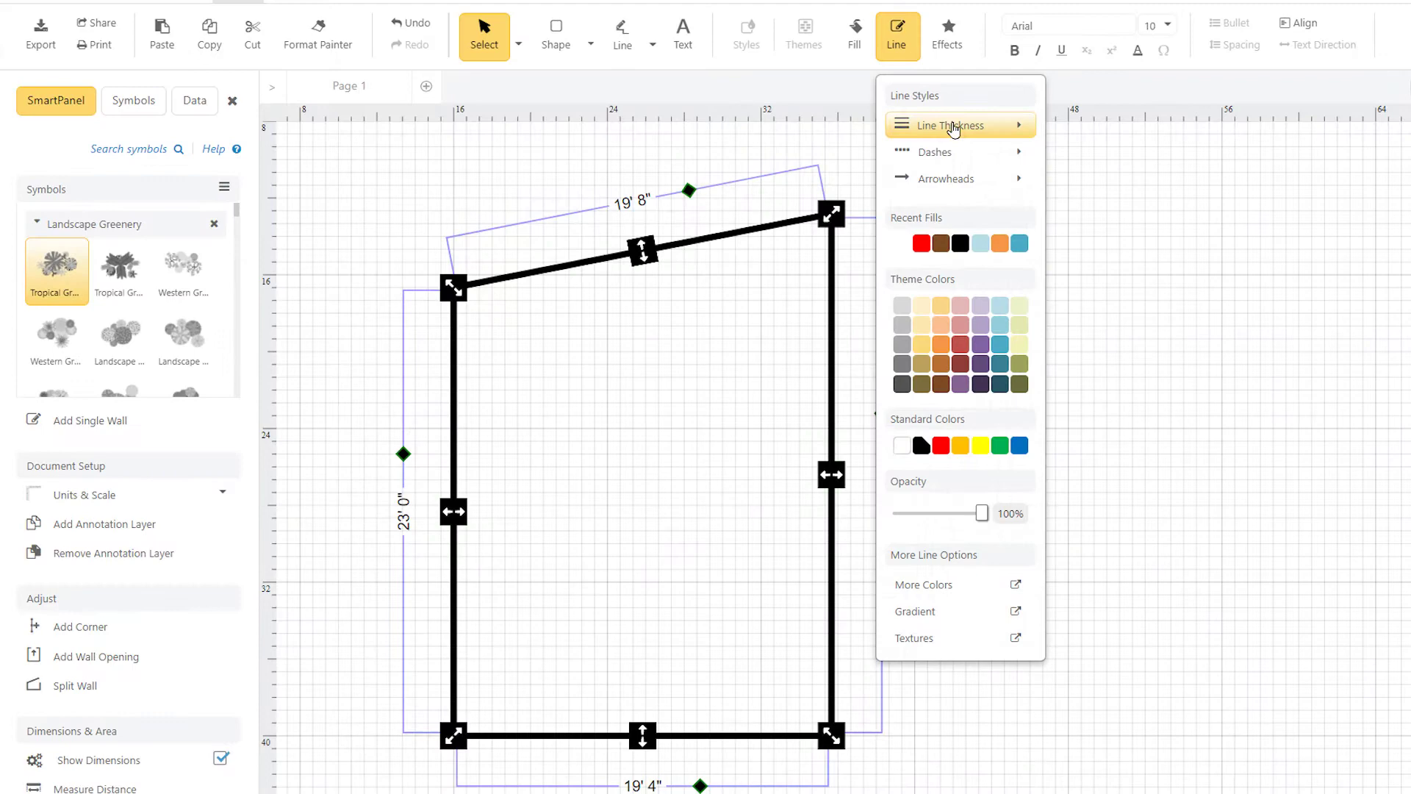
{"action": "mouse_move", "coordinate": [954, 130]}
{"action": "left_click", "coordinate": [1140, 153]}
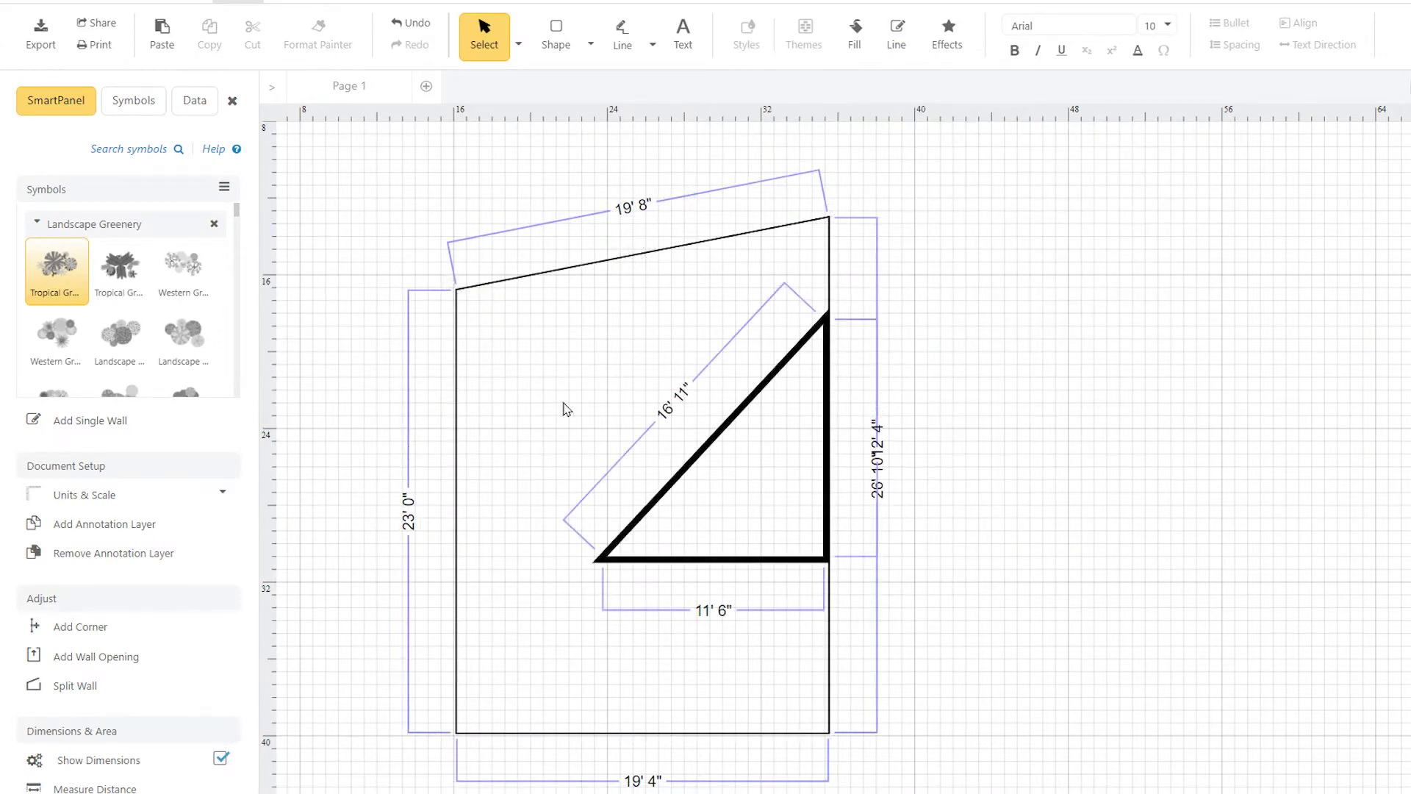
- Turn the triangle's diagonal side into a circular arc
{"action": "left_click", "coordinate": [692, 462]}
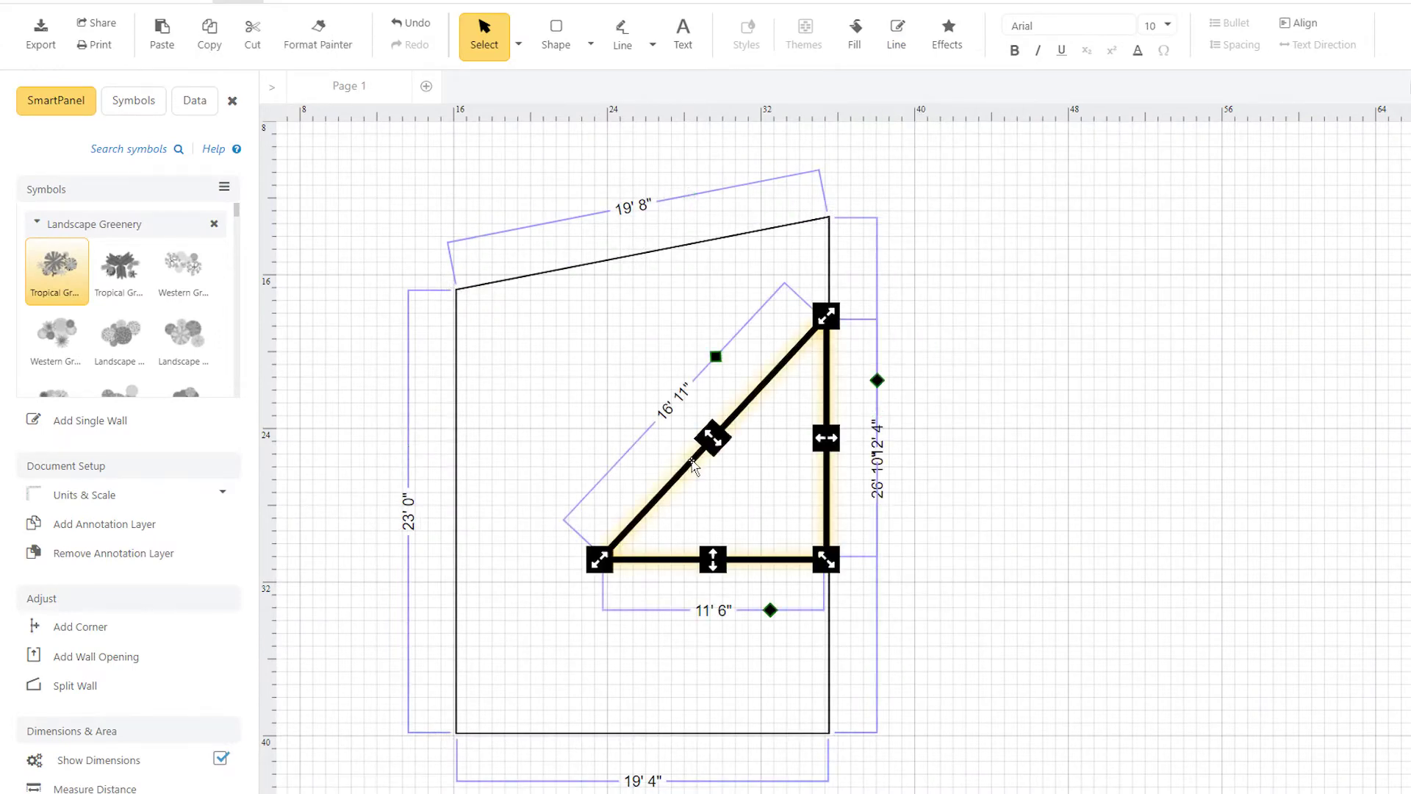
{"action": "right_click", "coordinate": [692, 466]}
{"action": "left_click", "coordinate": [750, 578]}
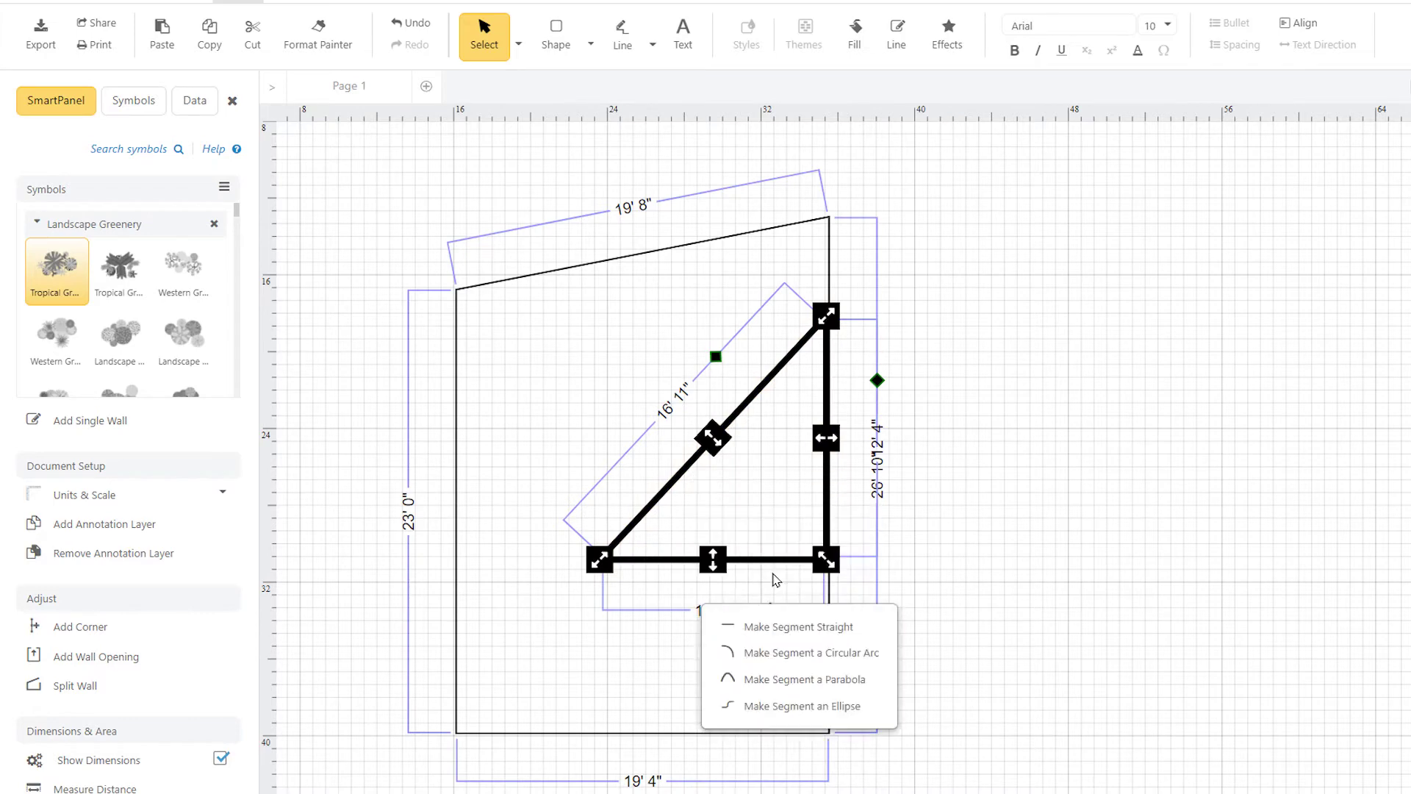
{"action": "left_click", "coordinate": [807, 650]}
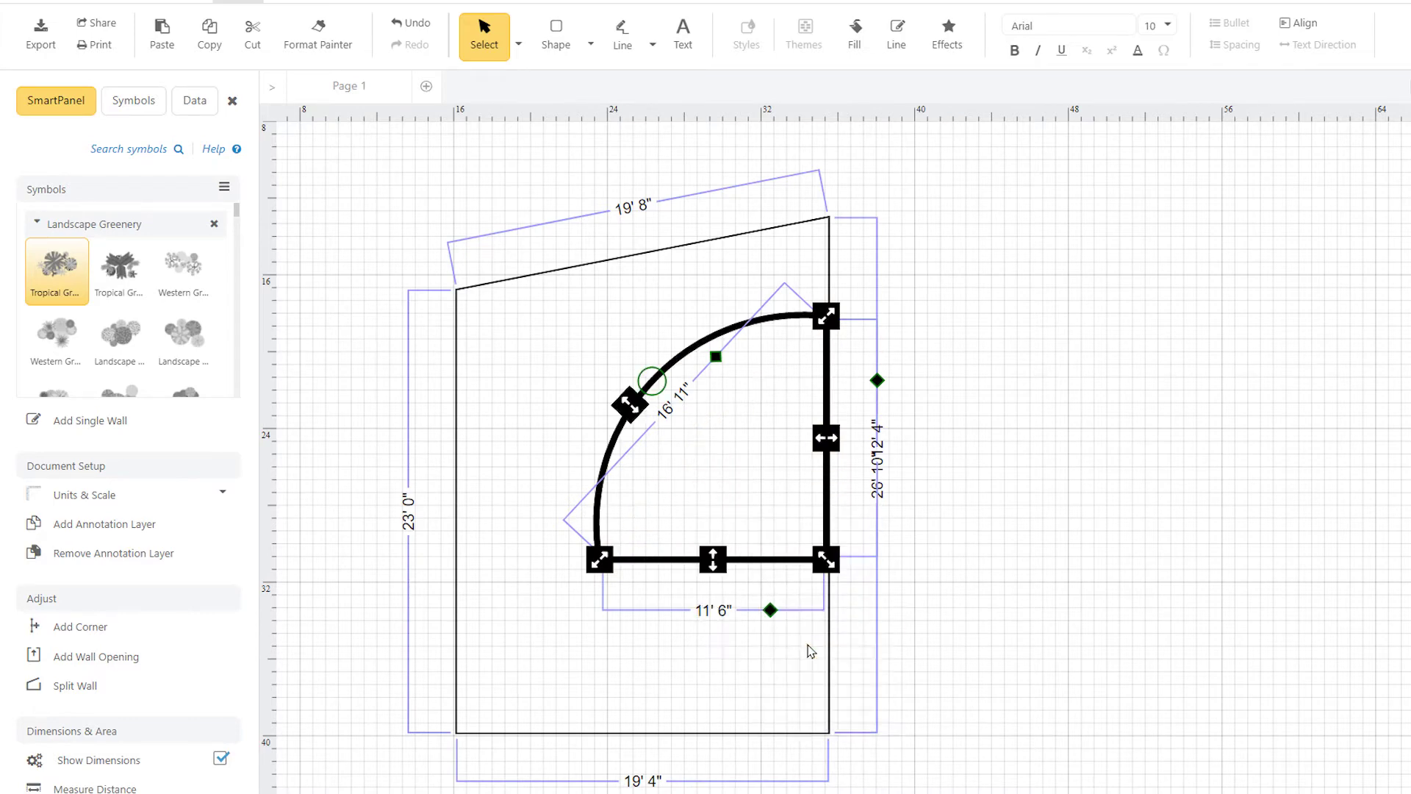
- Give the curved bed a stone-textured edge and a brown fill
{"action": "left_click", "coordinate": [904, 56]}
{"action": "left_click", "coordinate": [914, 638]}
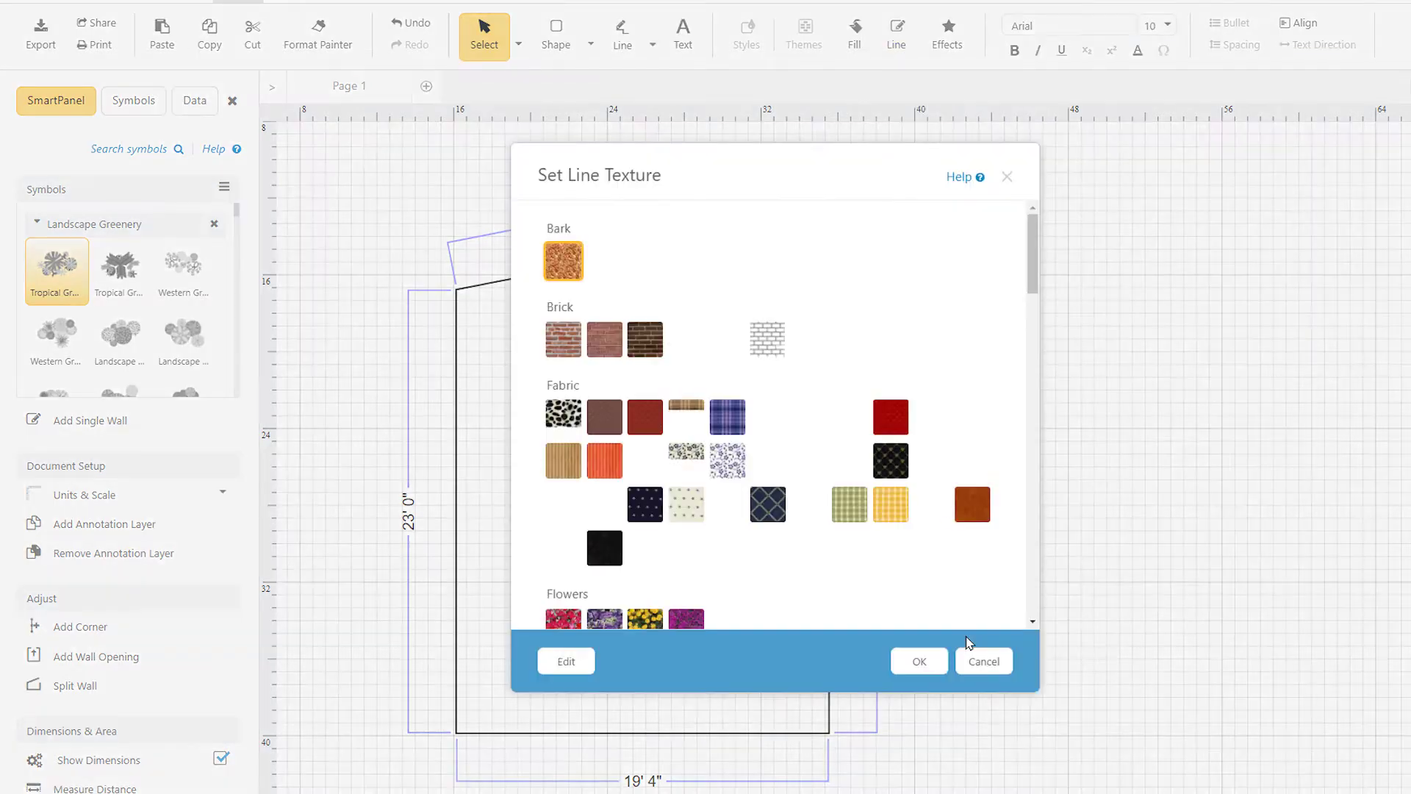
{"action": "left_click_drag", "start_coordinate": [1033, 242], "coordinate": [1047, 448]}
{"action": "left_click", "coordinate": [686, 345]}
{"action": "left_click", "coordinate": [918, 661]}
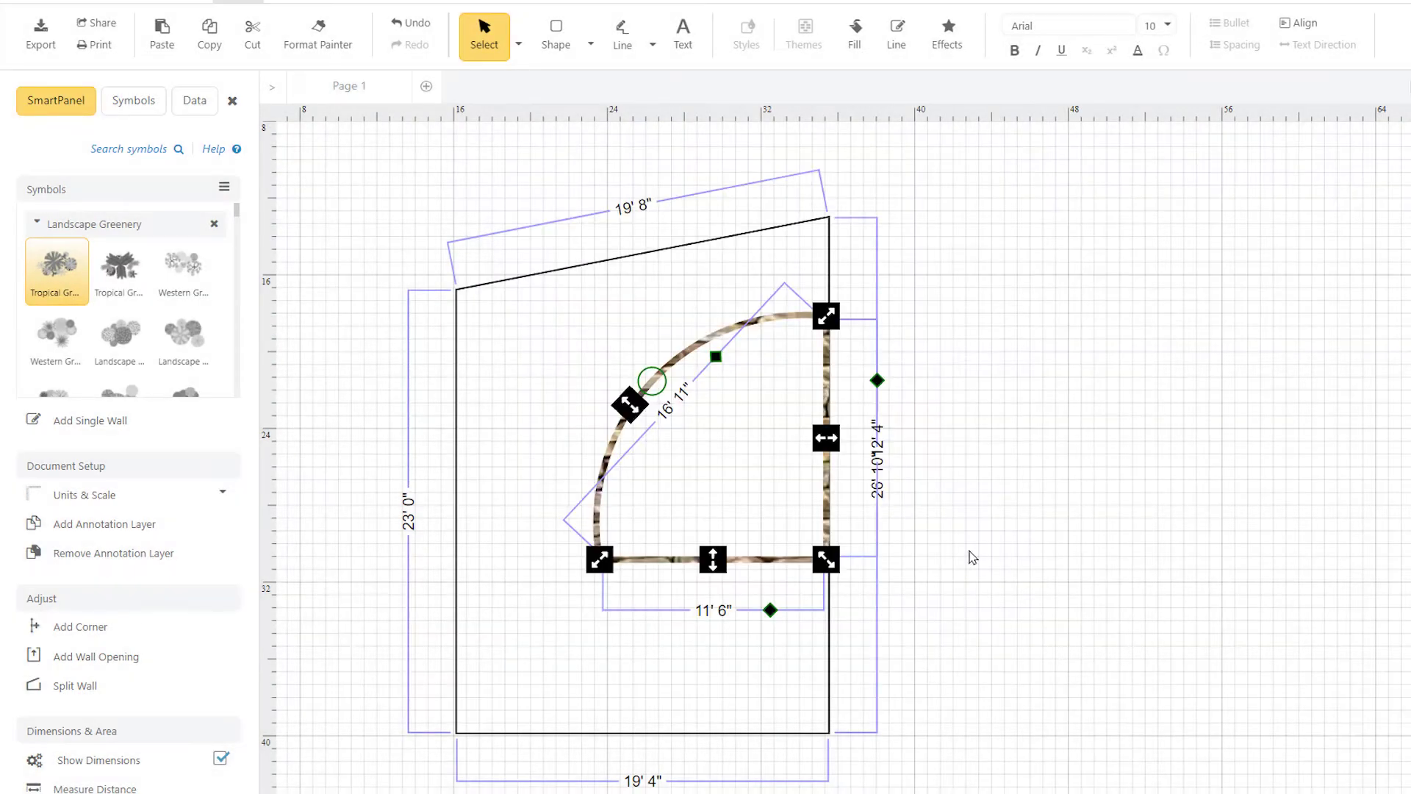
{"action": "left_click", "coordinate": [857, 53]}
{"action": "left_click", "coordinate": [904, 240]}
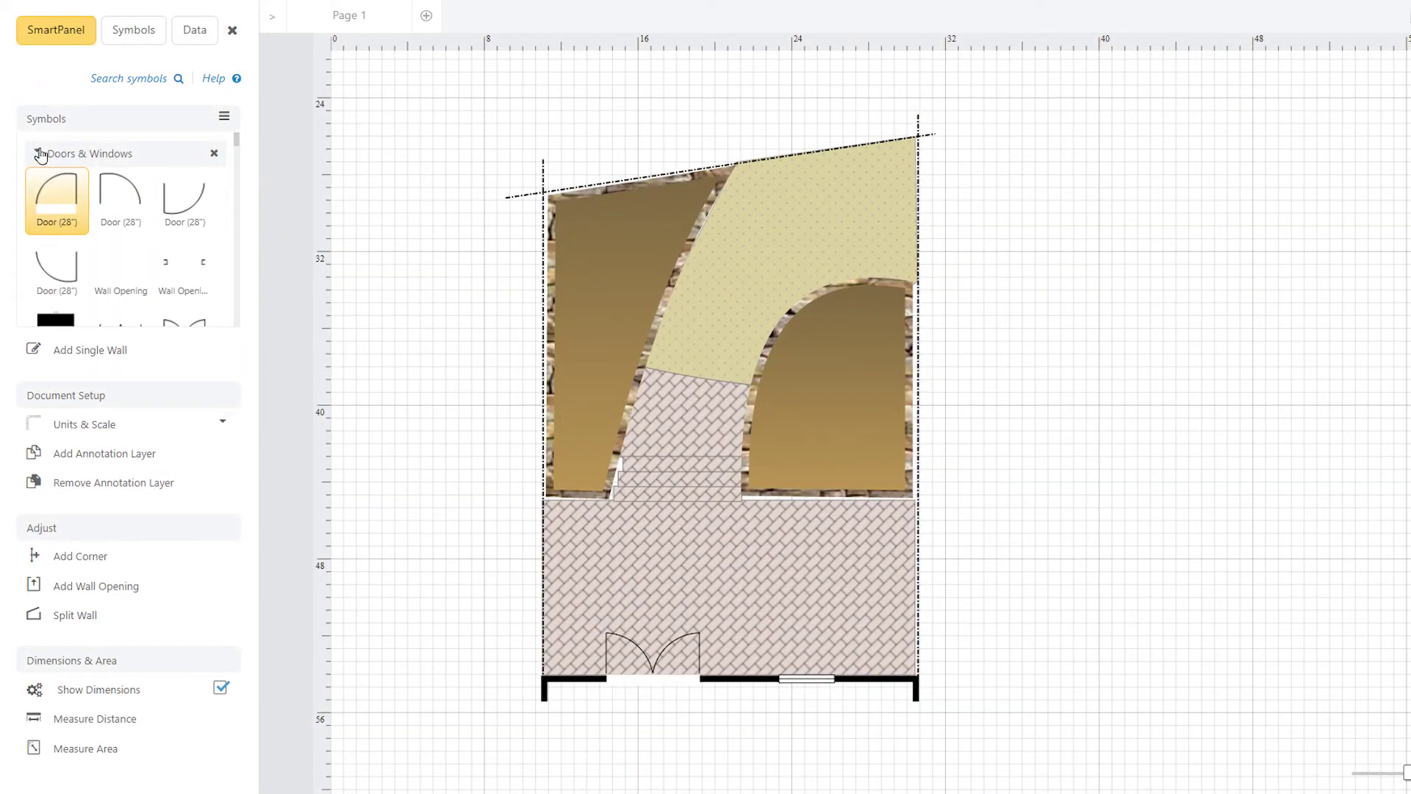
- Collapse the Doors & Windows symbol group
{"action": "left_click", "coordinate": [114, 153]}
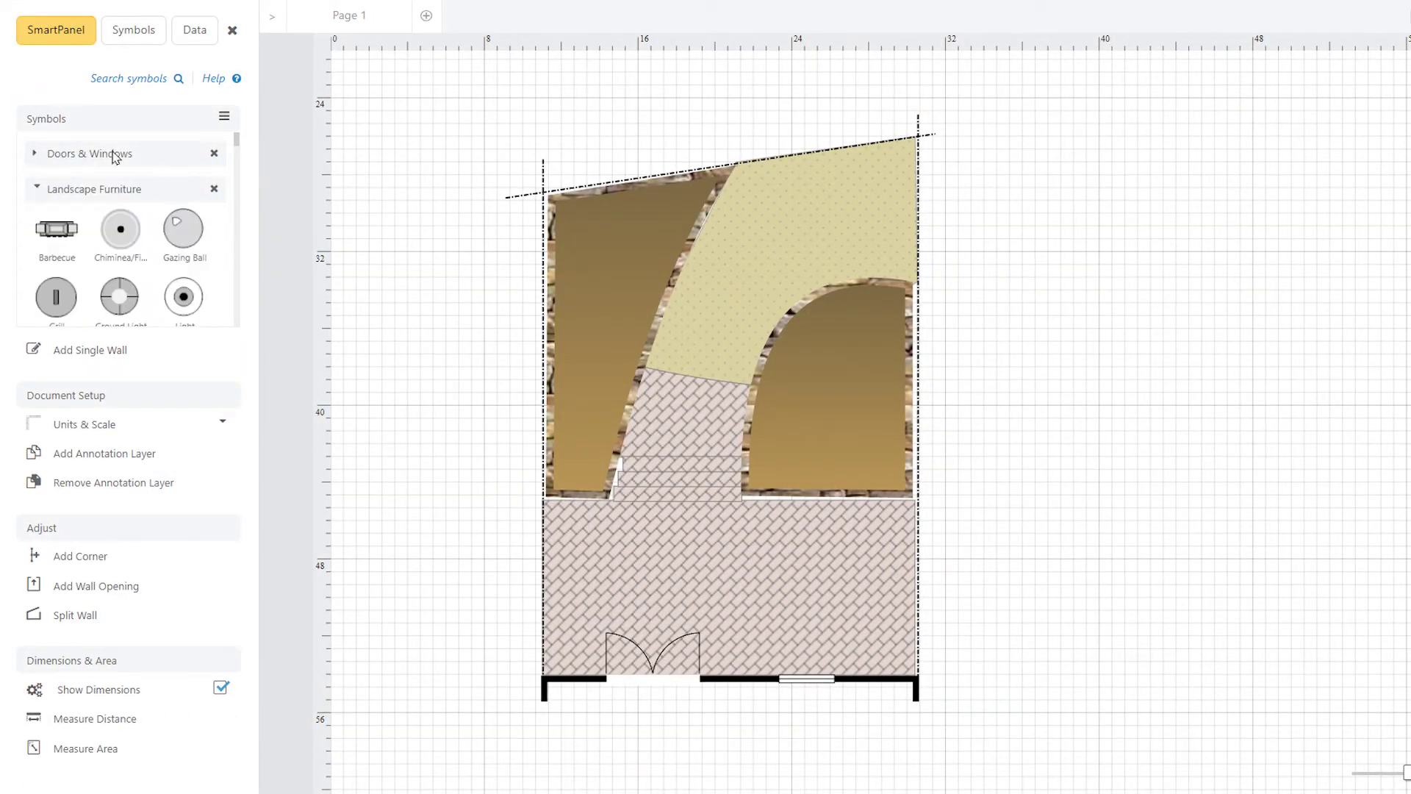
{"action": "mouse_move", "coordinate": [236, 150]}
{"action": "left_mouse_down"}
{"action": "mouse_move", "coordinate": [244, 241]}
{"action": "mouse_move", "coordinate": [249, 138]}
{"action": "left_mouse_up"}
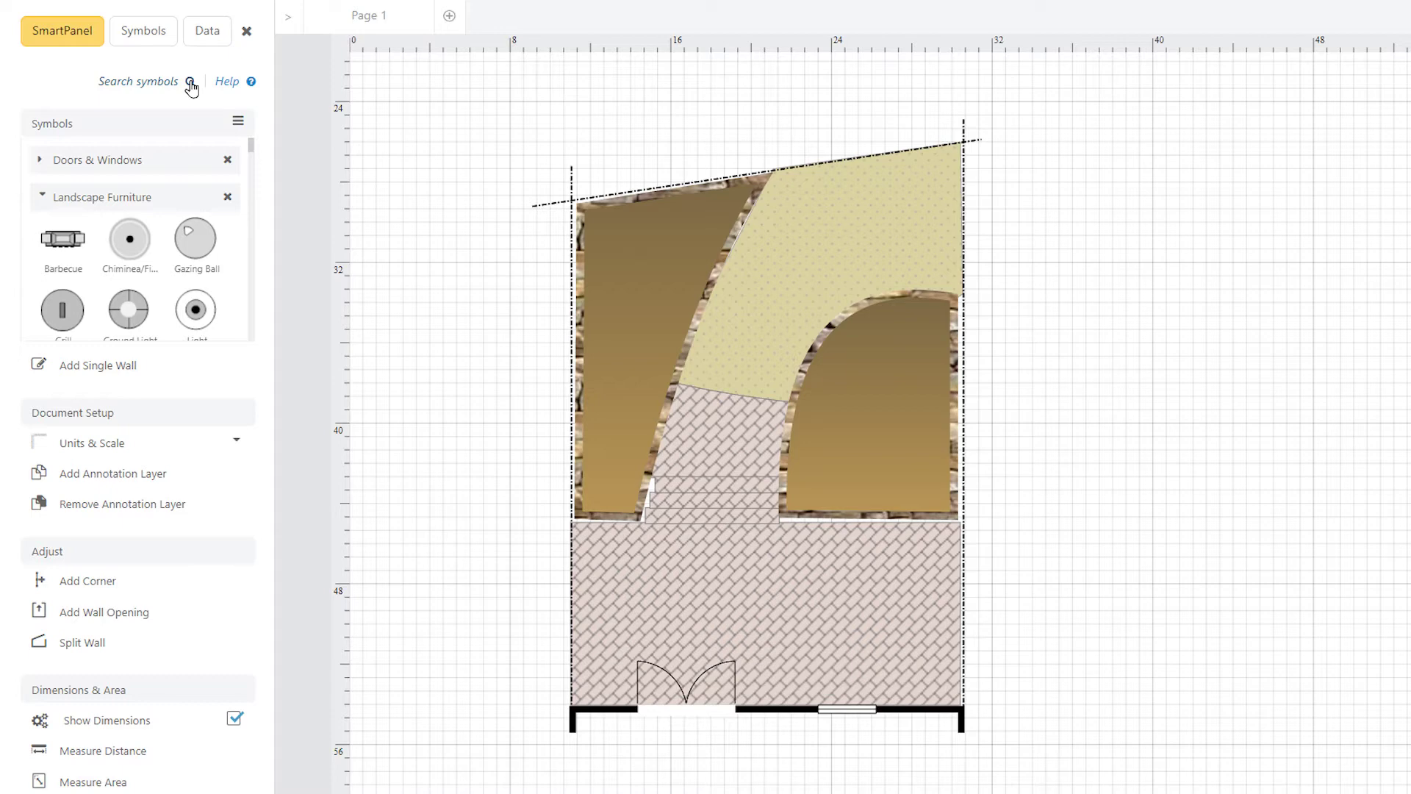
- Search the symbol library for 'table'
{"action": "left_click", "coordinate": [190, 83]}
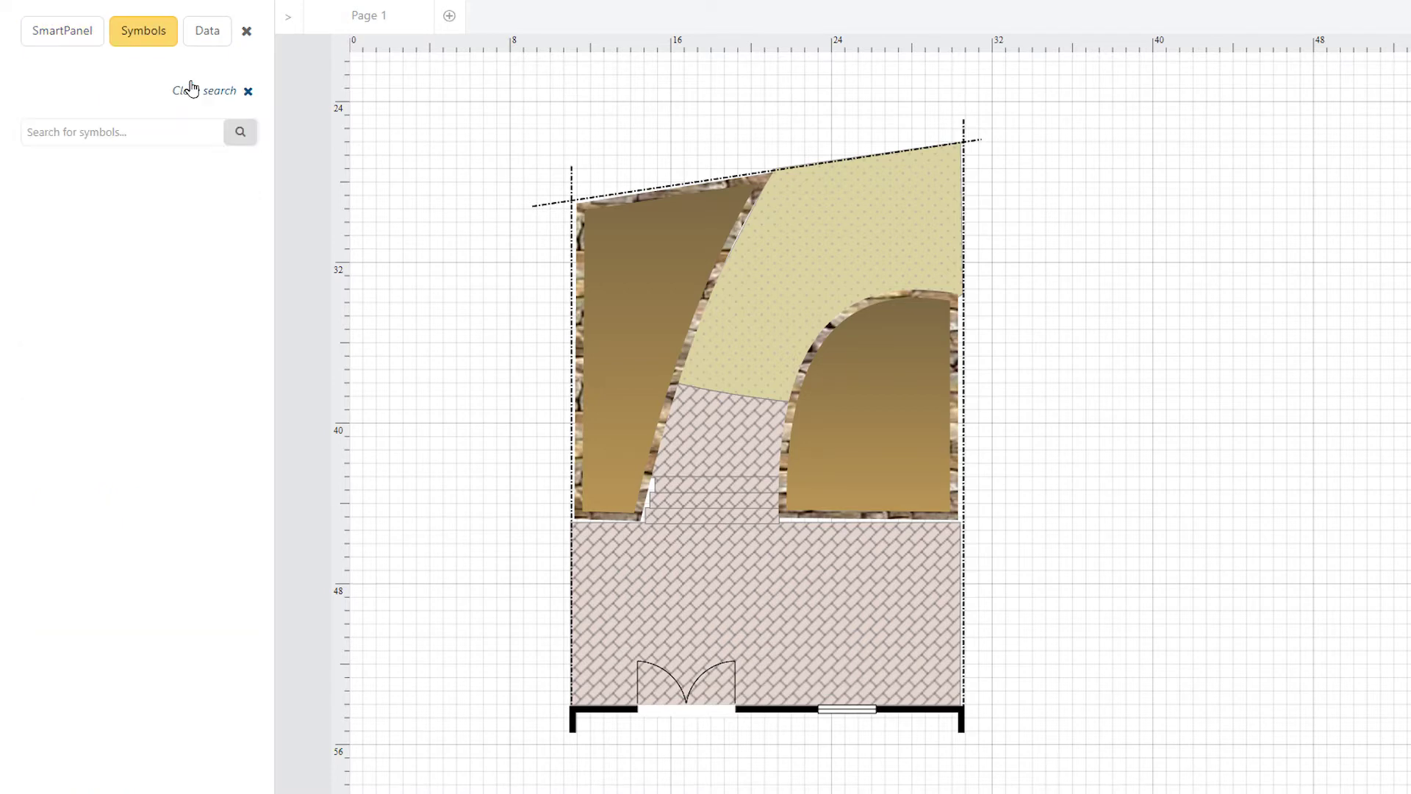
{"action": "left_click", "coordinate": [101, 126]}
{"action": "type", "text": "table"}
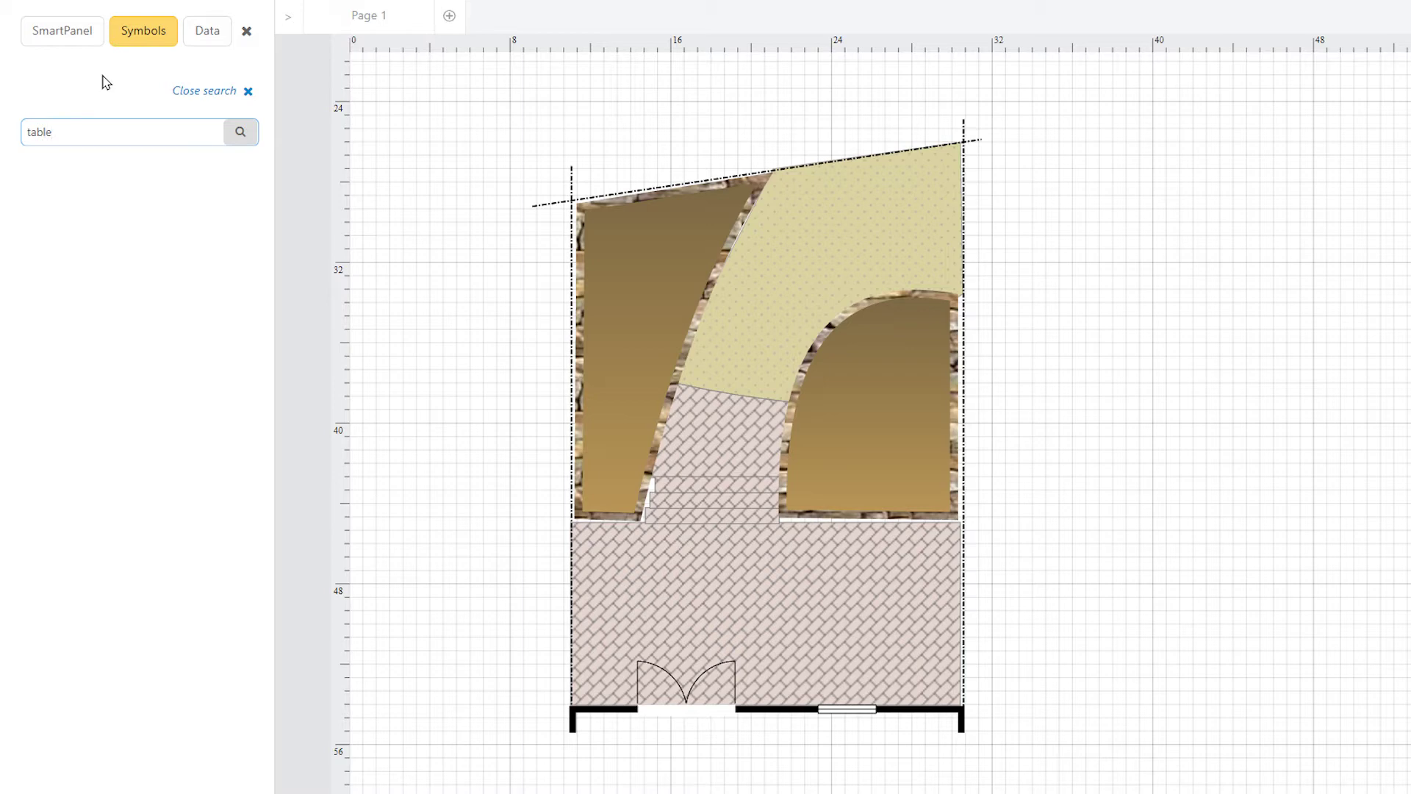
{"action": "left_click", "coordinate": [240, 132]}
{"action": "mouse_move", "coordinate": [272, 103]}
{"action": "left_mouse_down"}
{"action": "mouse_move", "coordinate": [259, 264]}
{"action": "mouse_move", "coordinate": [271, 328]}
{"action": "mouse_move", "coordinate": [279, 96]}
{"action": "left_mouse_up"}
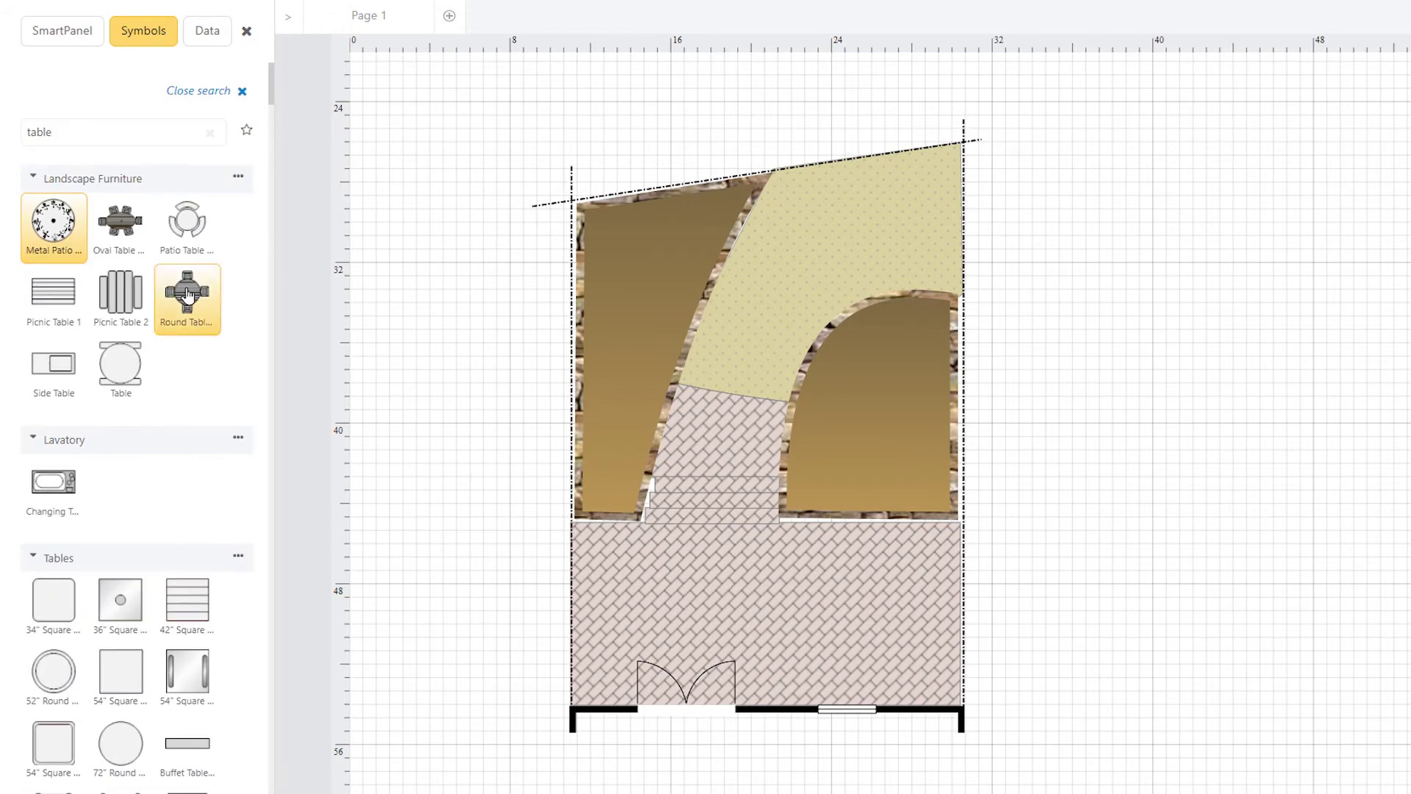
- Place a round table on the patio, recolour it, rotate it slightly and shrink it
{"action": "left_click_drag", "start_coordinate": [186, 293], "coordinate": [775, 601]}
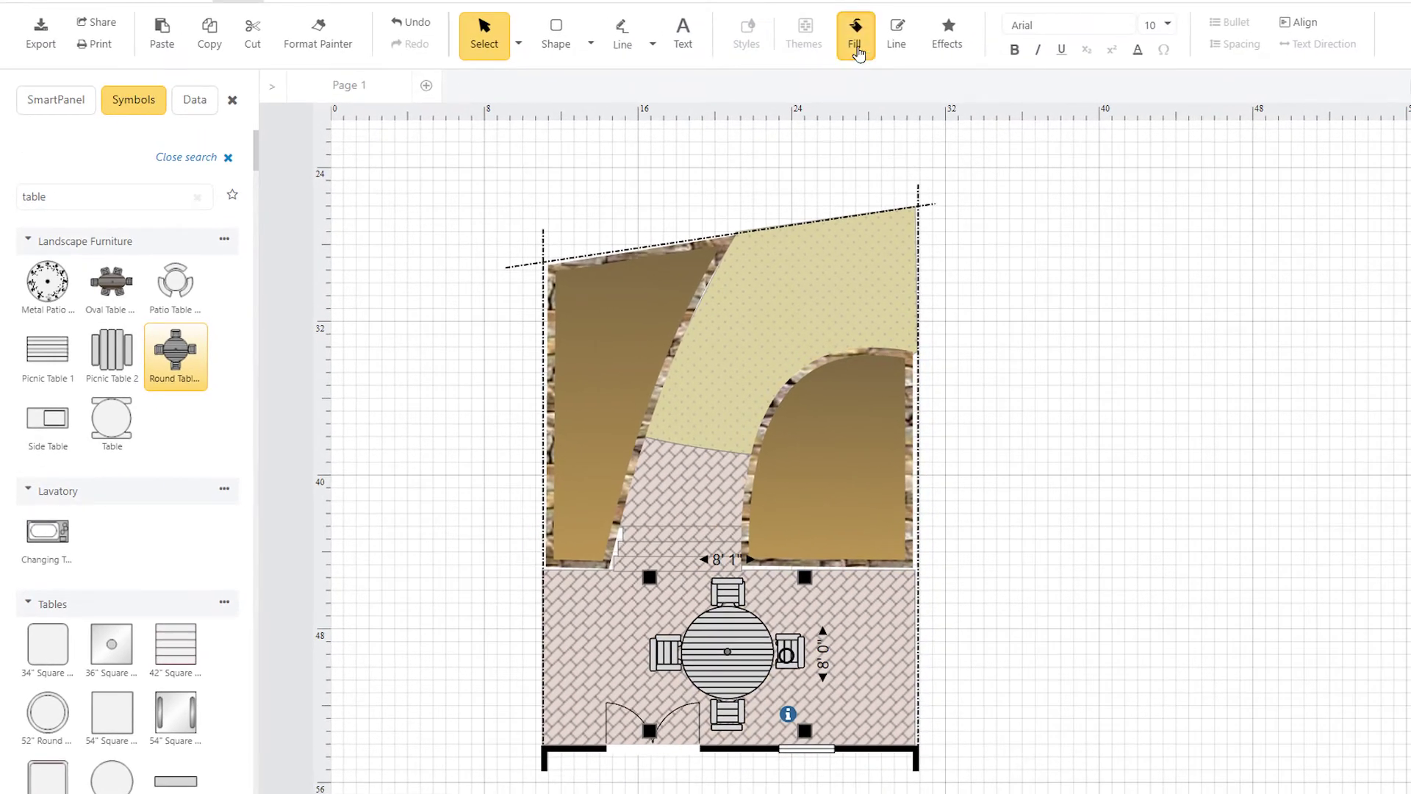
{"action": "left_click", "coordinate": [857, 46]}
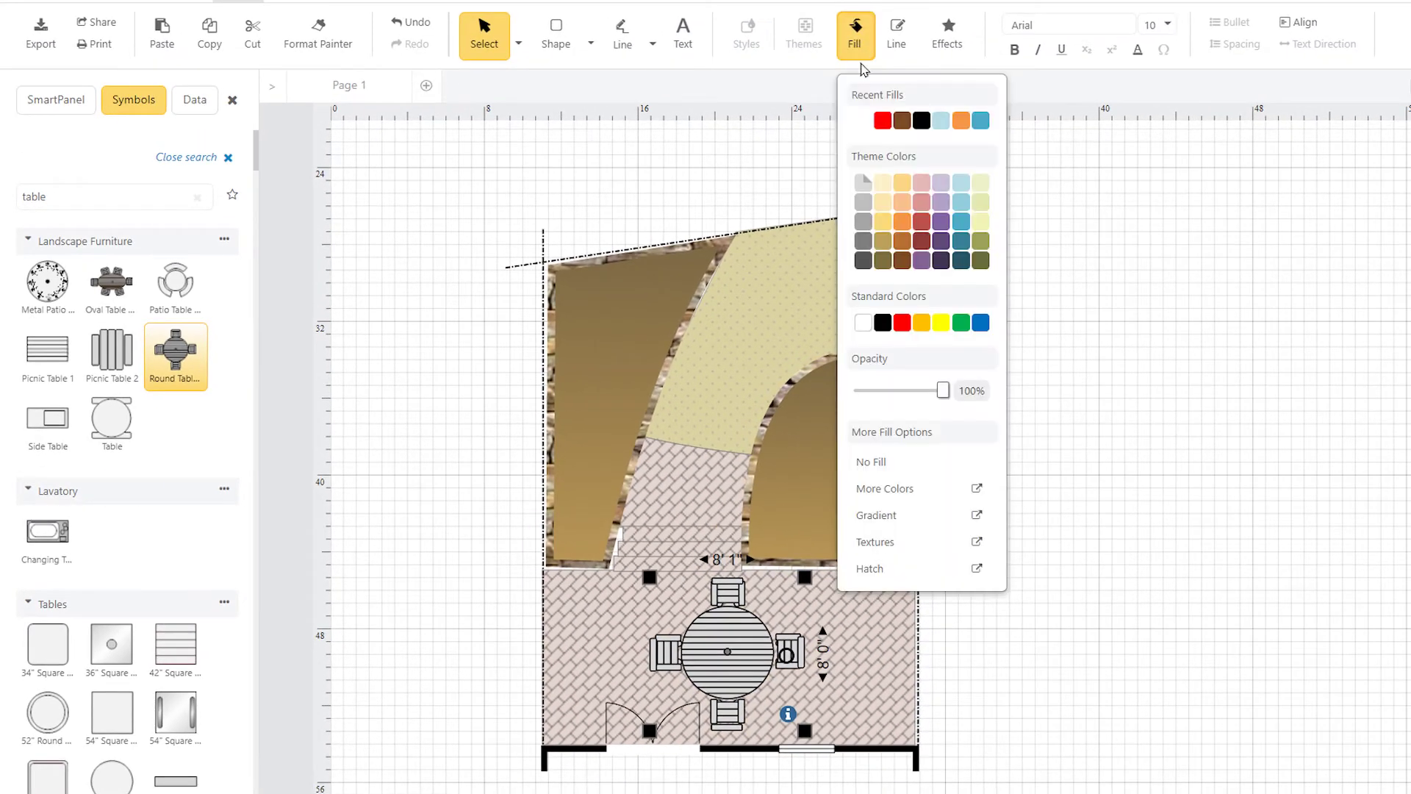
{"action": "left_click", "coordinate": [904, 212]}
{"action": "left_click_drag", "start_coordinate": [726, 624], "coordinate": [805, 634]}
{"action": "left_click_drag", "start_coordinate": [716, 656], "coordinate": [764, 661]}
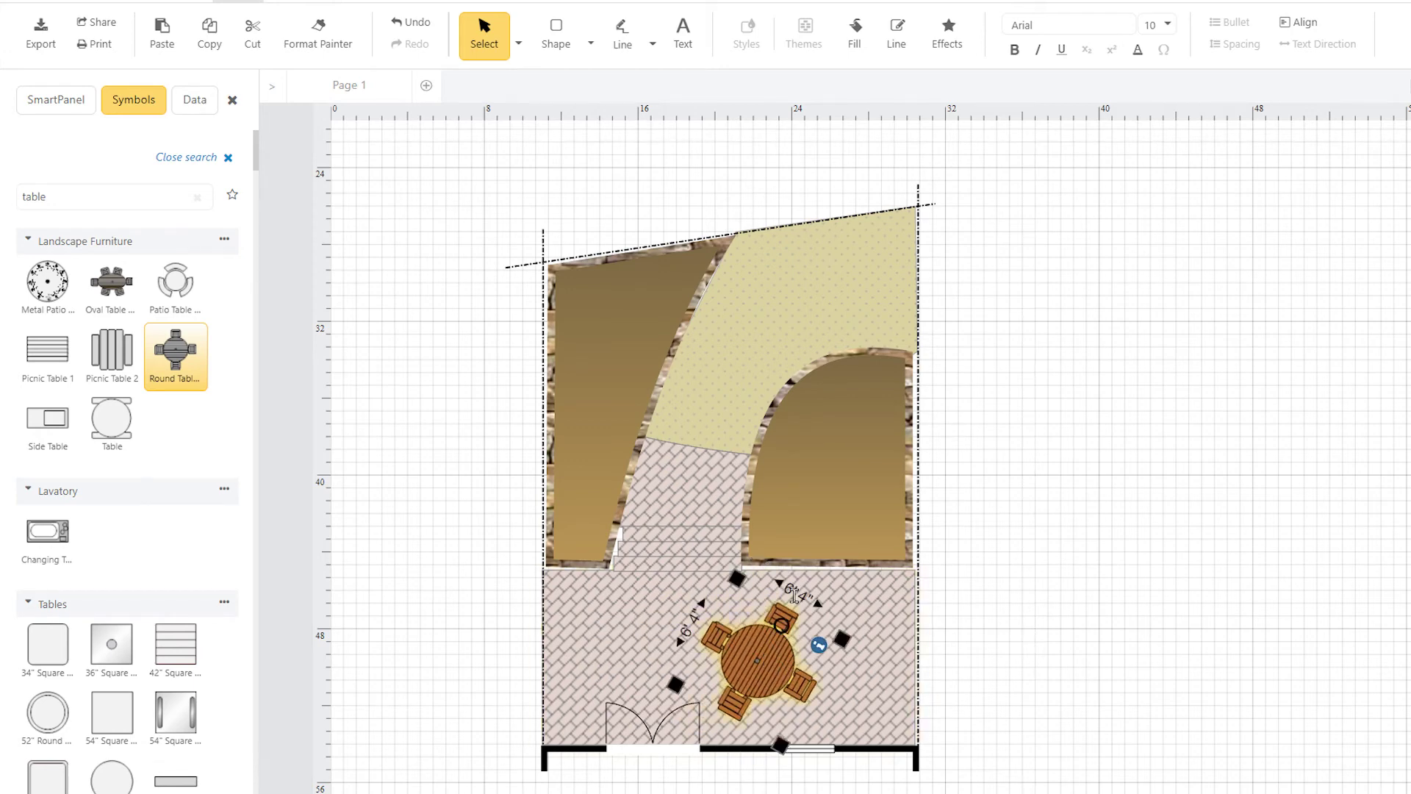
- Set the table width to 7' 4" and nudge it right and up
{"action": "double_click", "coordinate": [794, 595]}
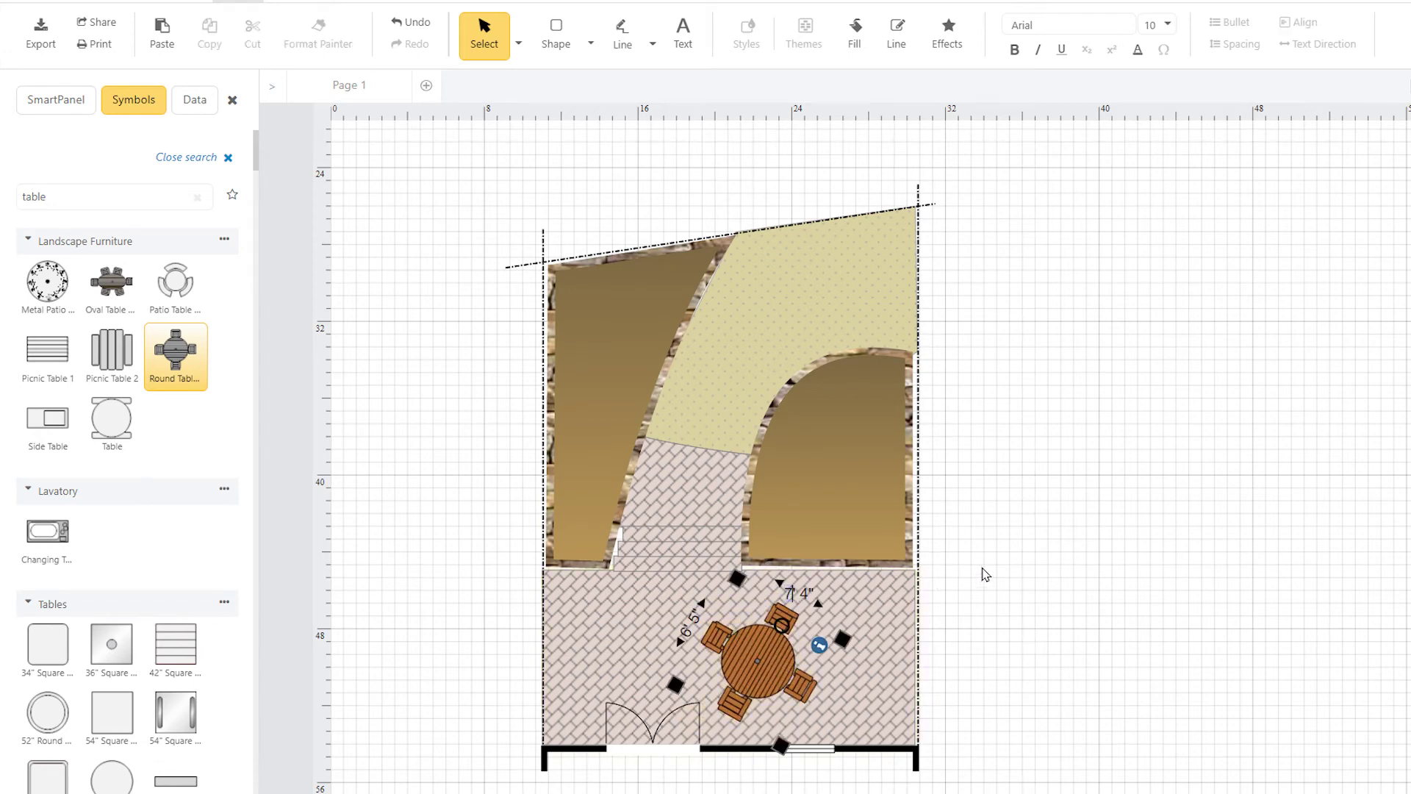
{"action": "type", "text": "7"}
{"action": "key", "text": "Return"}
{"action": "key", "text": "Right"}
{"action": "key", "text": "Right"}
{"action": "key", "text": "Right"}
{"action": "key", "text": "Right"}
{"action": "key", "text": "Right"}
{"action": "key", "text": "Right"}
{"action": "key", "text": "Right"}
{"action": "key", "text": "Right"}
{"action": "key", "text": "Right"}
{"action": "key", "text": "Right"}
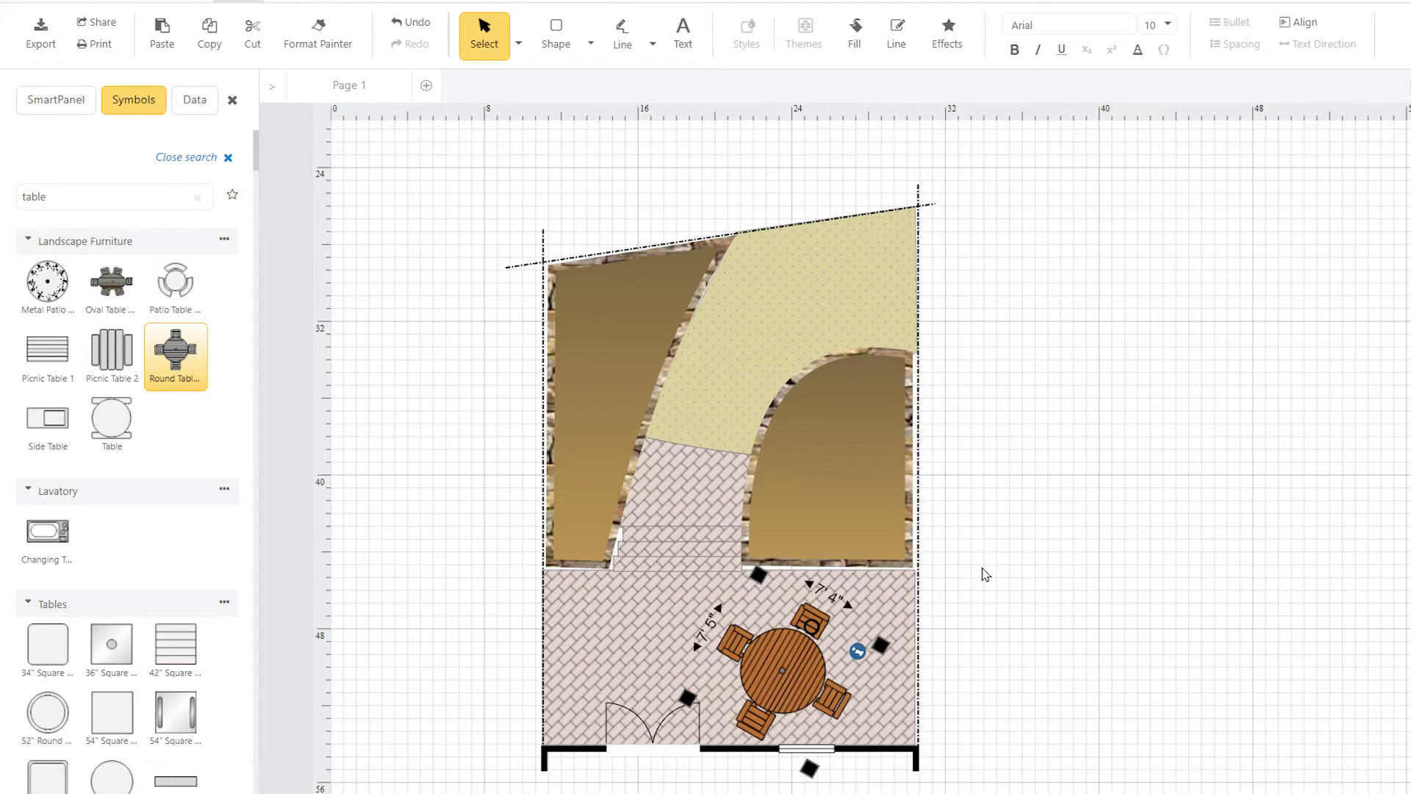
{"action": "key", "text": "Right"}
{"action": "key", "text": "Right"}
{"action": "key", "text": "Right"}
{"action": "key", "text": "Right"}
{"action": "key", "text": "Up"}
{"action": "key", "text": "Up"}
{"action": "key", "text": "Up"}
{"action": "key", "text": "Up"}
{"action": "key", "text": "Up"}
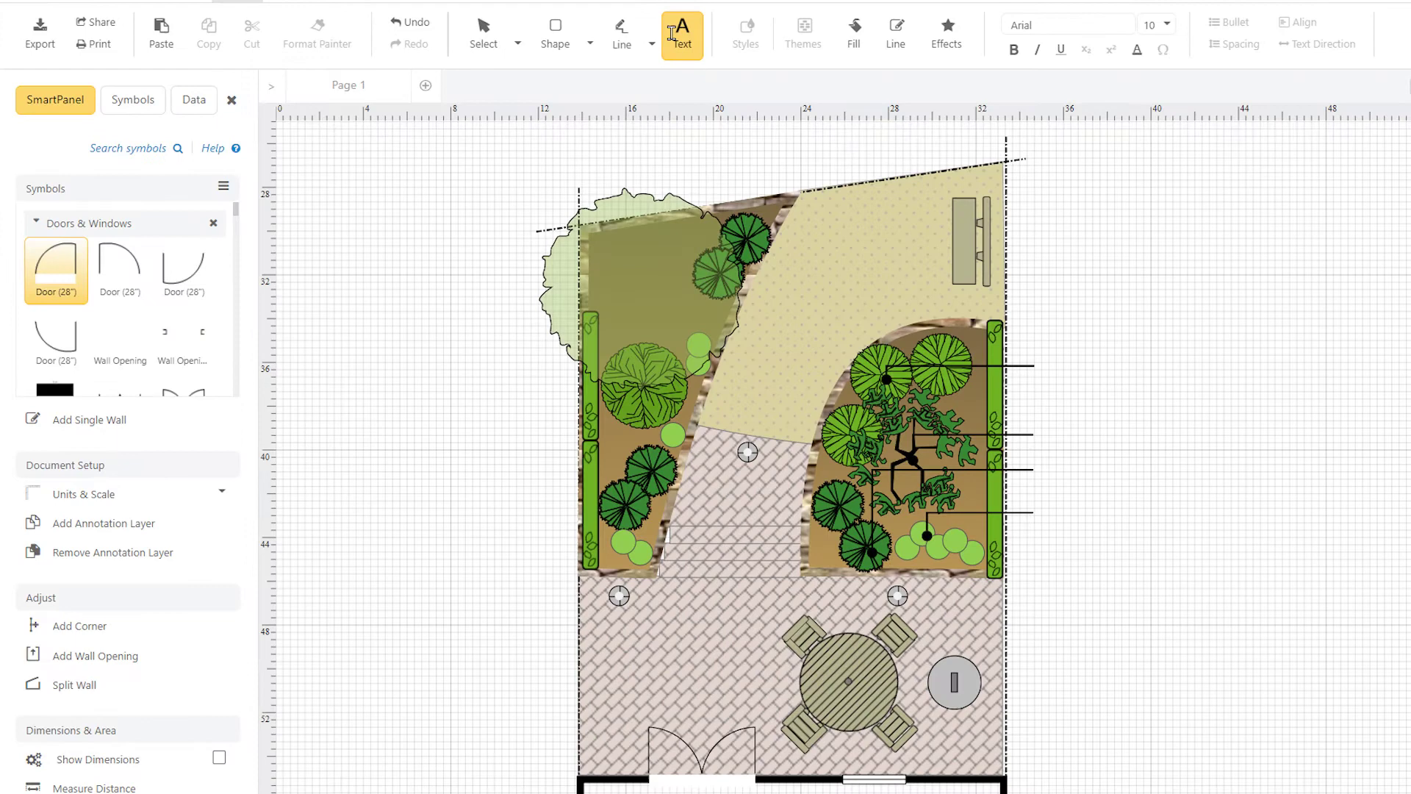
- Add 'CRAPE MYRTLE' and 'GROUND LIGHT' text labels left of the garden
{"action": "left_click", "coordinate": [344, 384]}
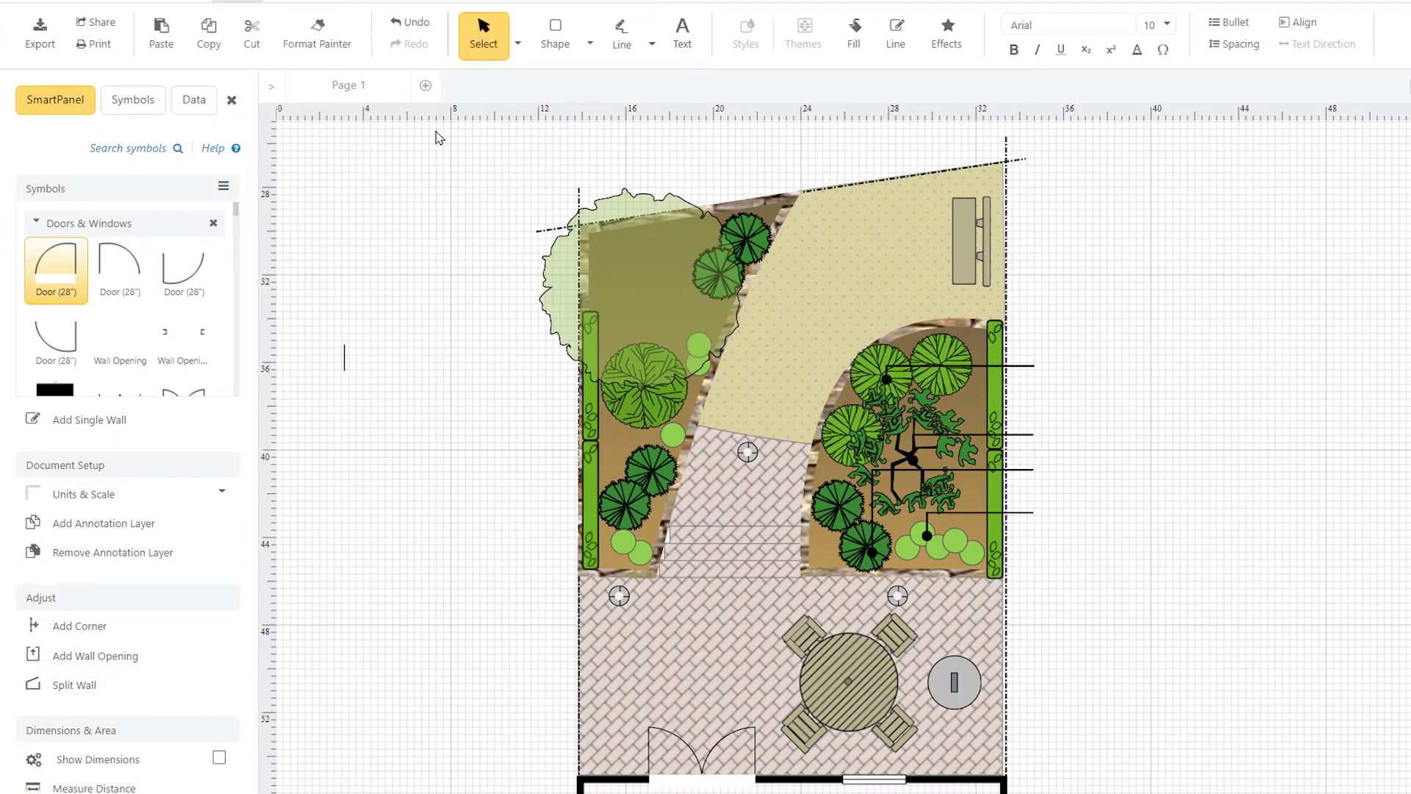
{"action": "type", "text": "CRAPE MYRTLE"}
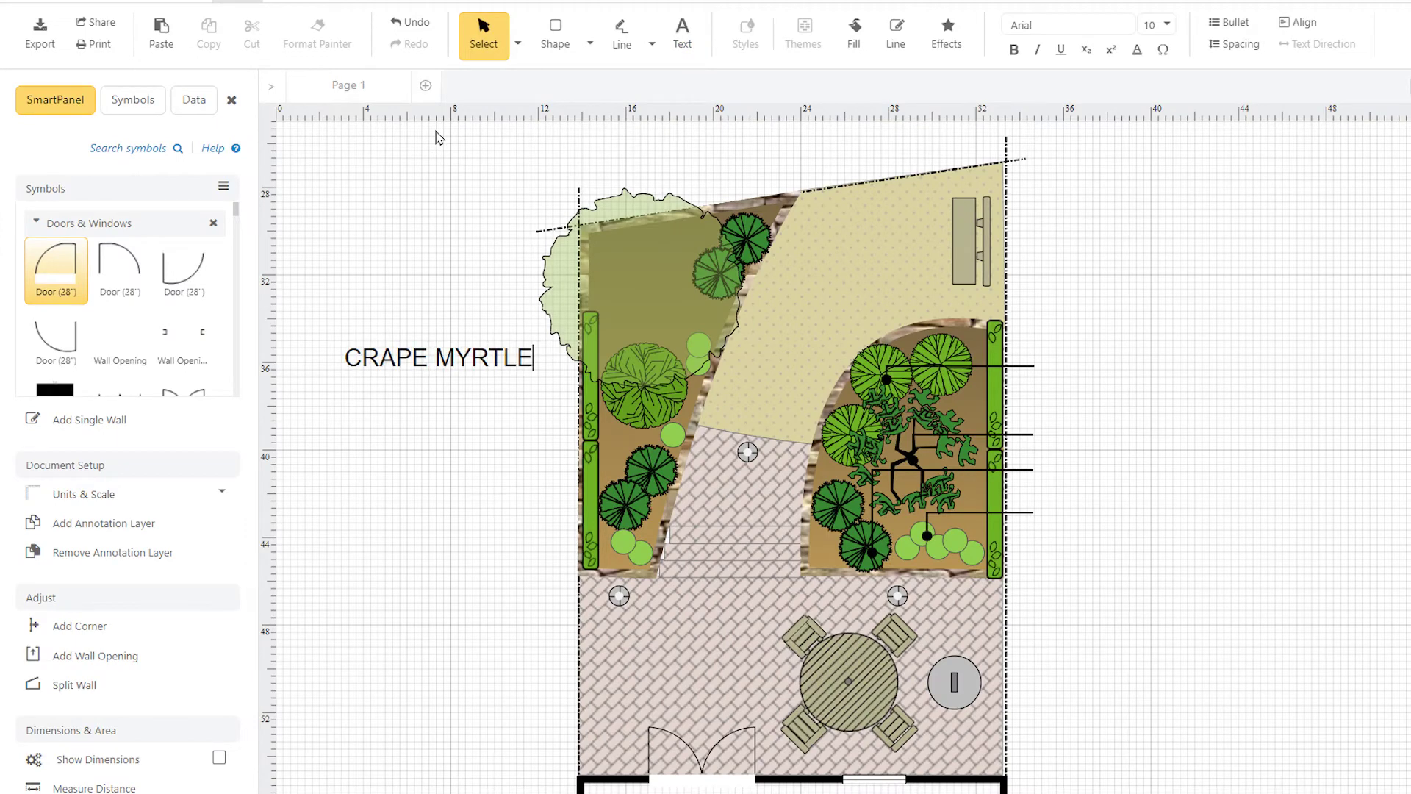
{"action": "key", "text": "Escape"}
{"action": "key", "text": "Escape"}
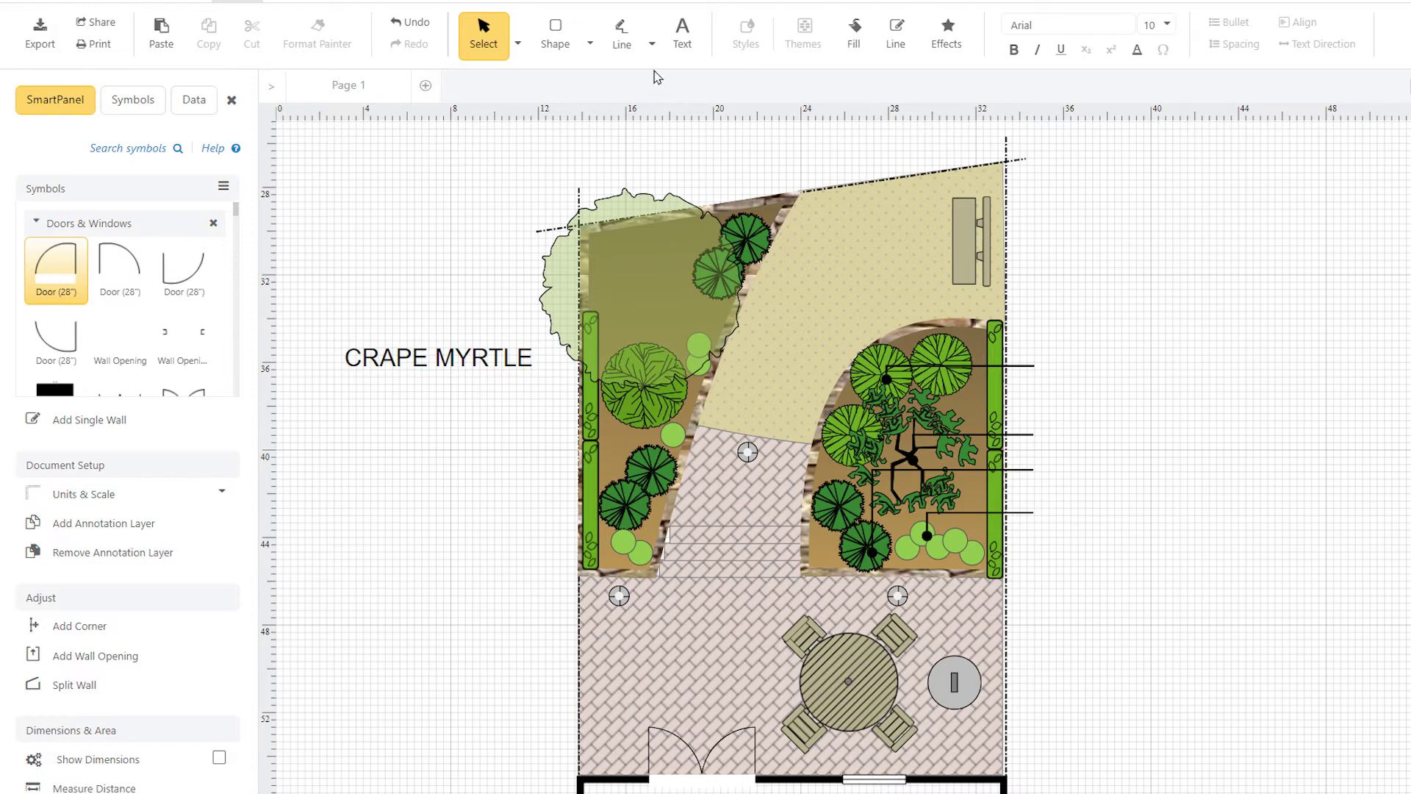
{"action": "left_click", "coordinate": [683, 33]}
{"action": "left_click", "coordinate": [321, 595]}
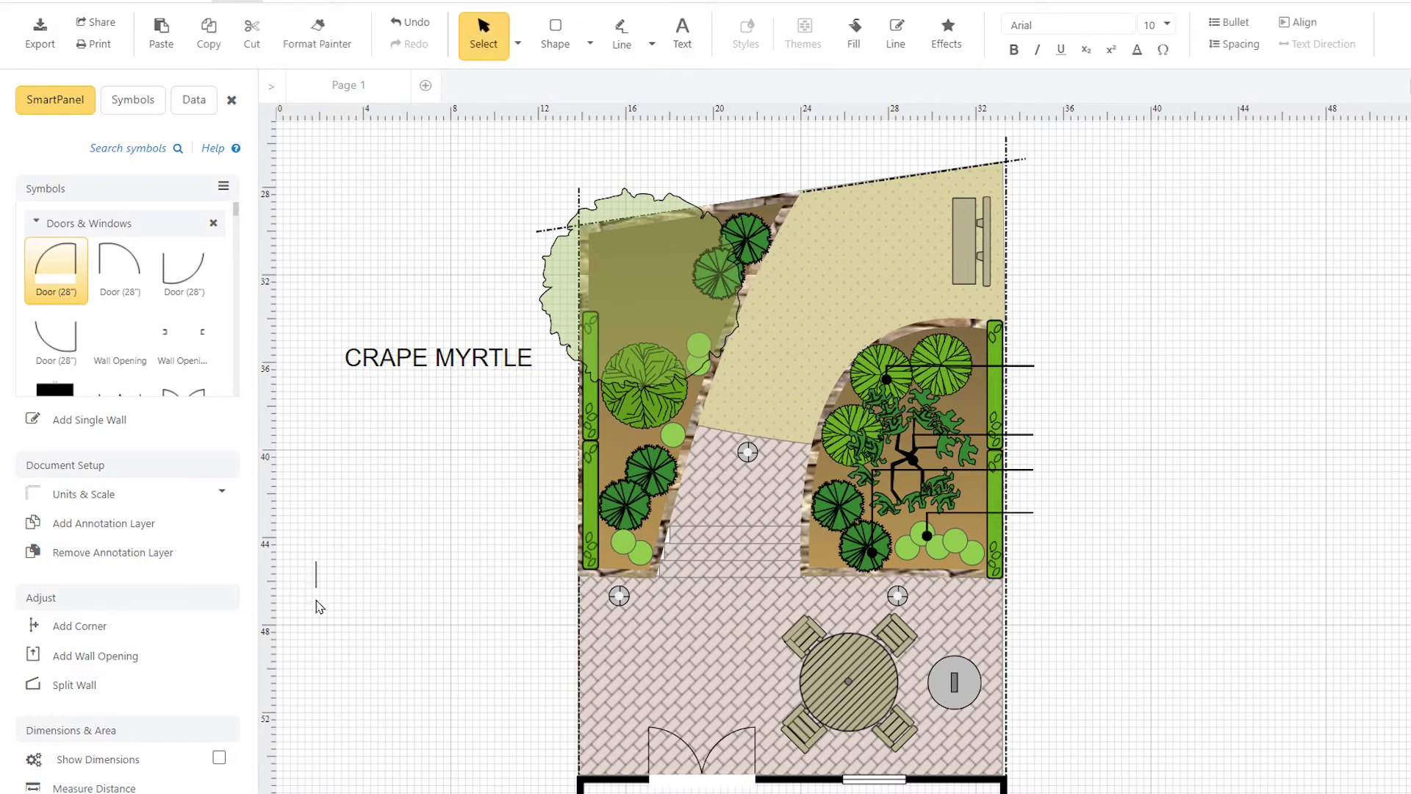
{"action": "type", "text": "GROUND LIGHT"}
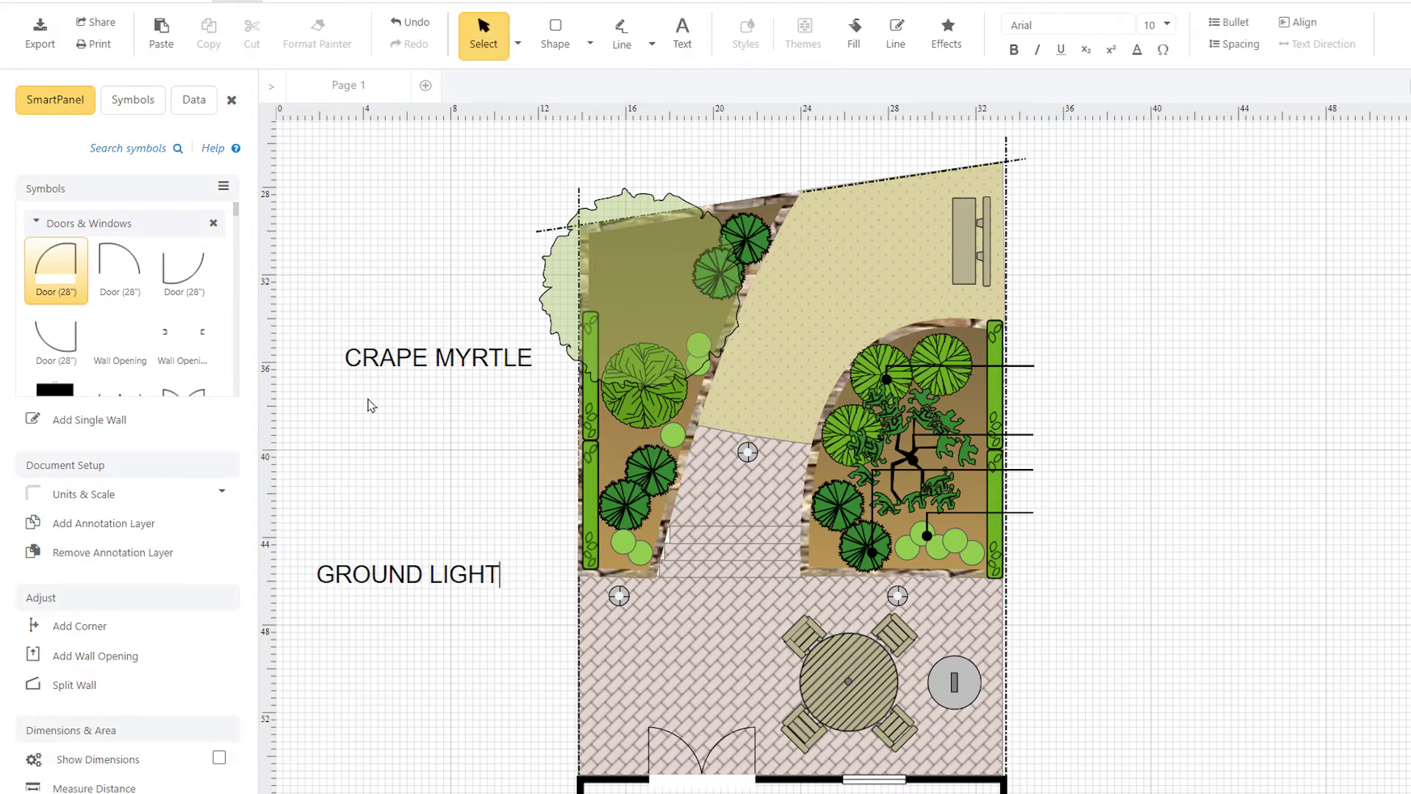
{"action": "key", "text": "Escape"}
- Draw an arrow from the GROUND LIGHT label to the ground light
{"action": "left_click", "coordinate": [621, 33]}
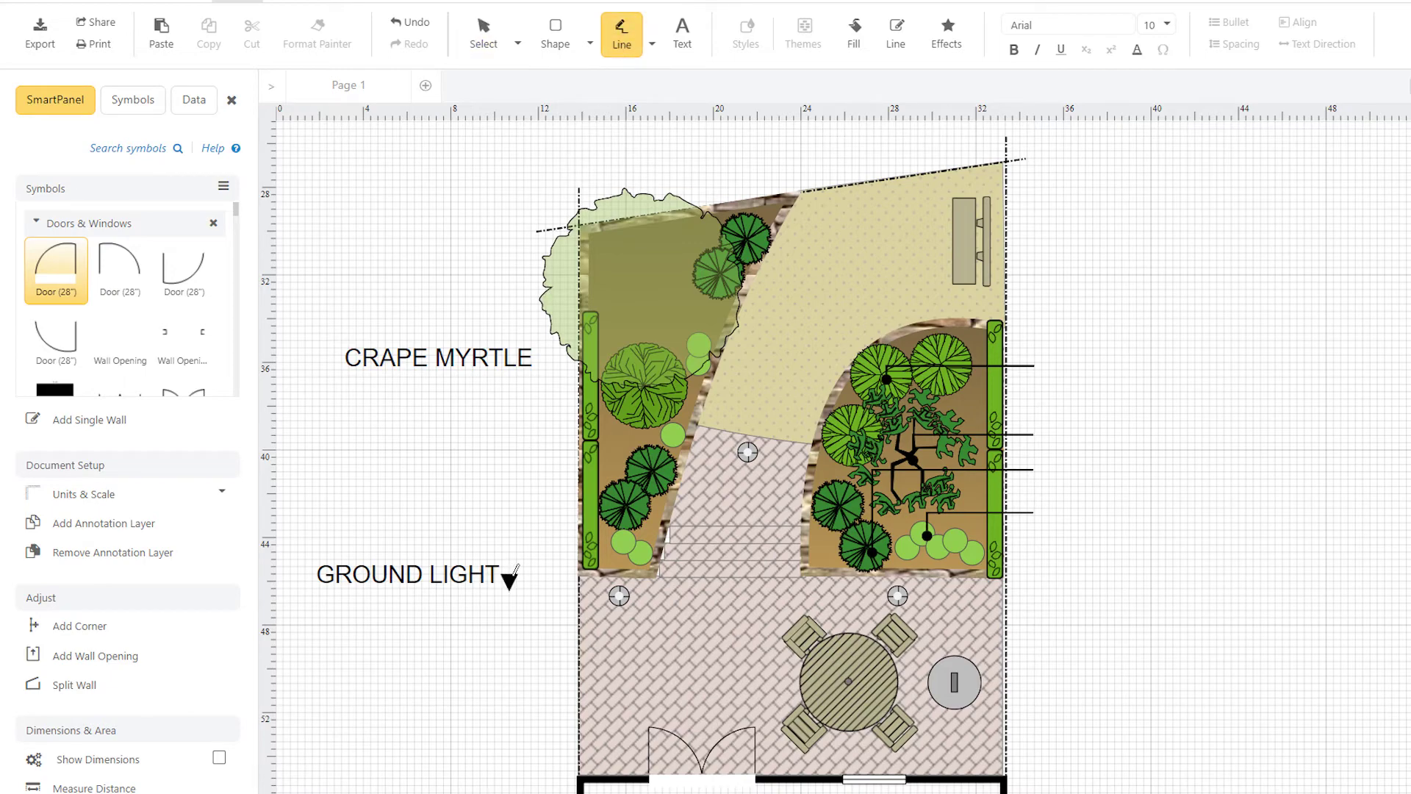
{"action": "left_click_drag", "start_coordinate": [513, 573], "coordinate": [597, 595]}
{"action": "left_click", "coordinate": [473, 662]}
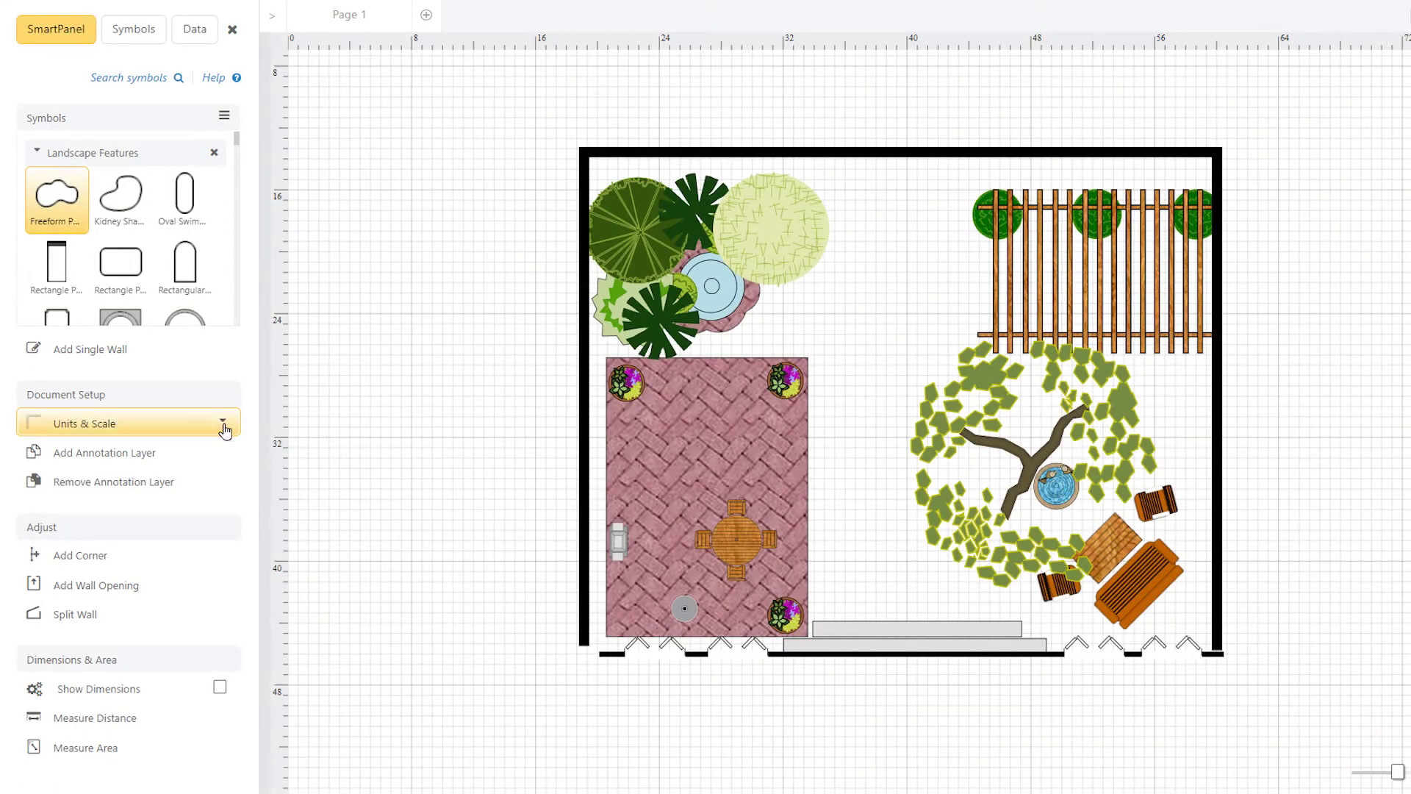
- Set a custom scale of 1 cm equal to 2 metres for the rulers and grid
{"action": "left_click", "coordinate": [222, 424]}
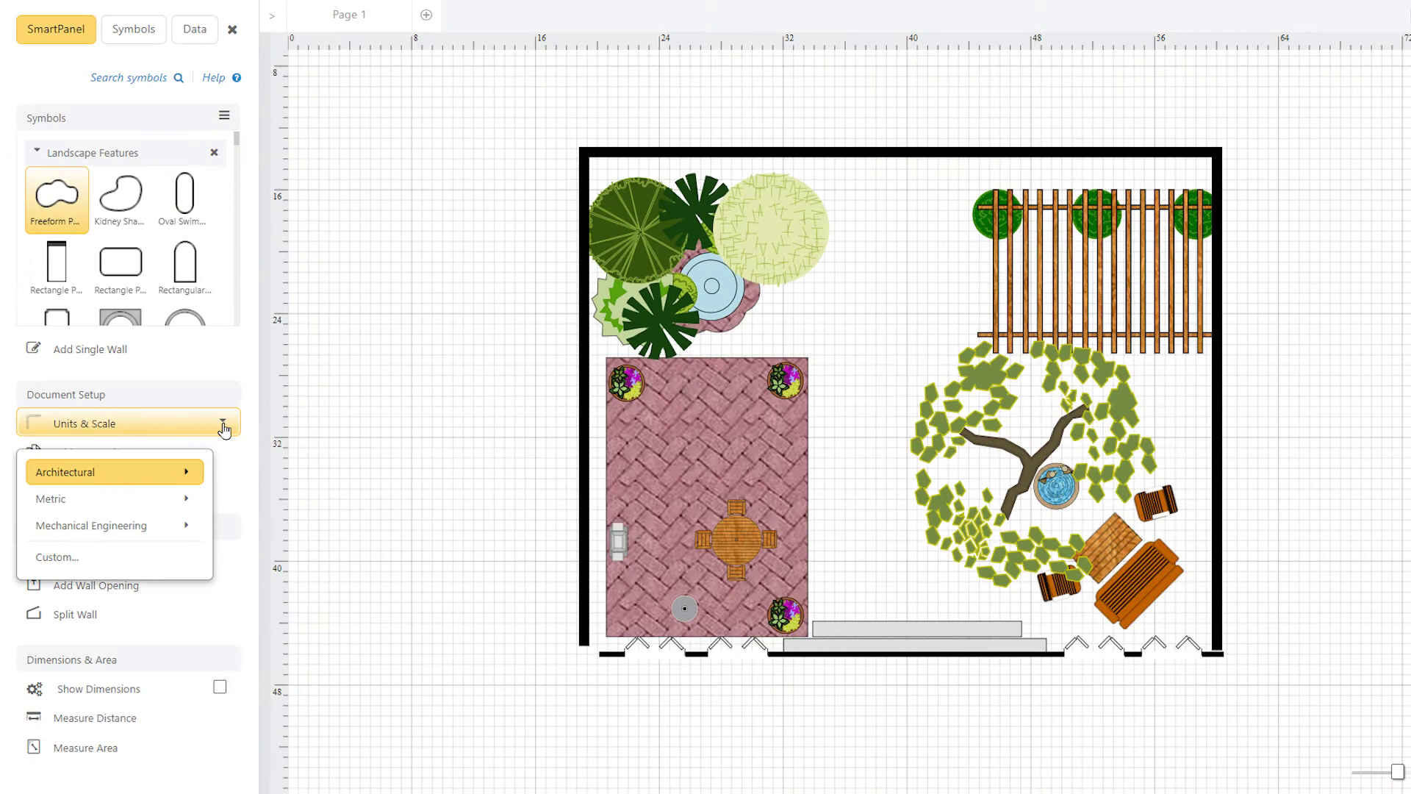
{"action": "mouse_move", "coordinate": [187, 475]}
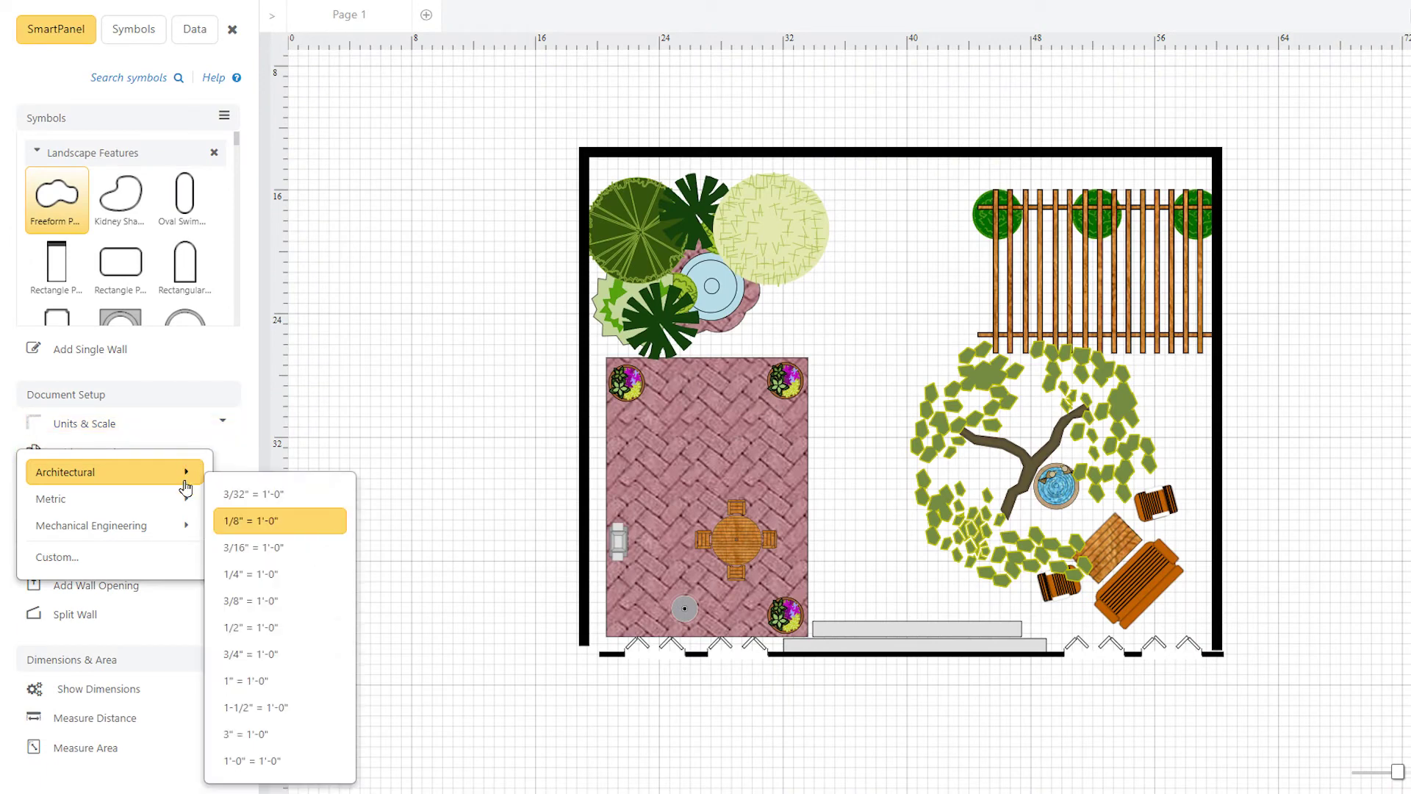
{"action": "mouse_move", "coordinate": [186, 503]}
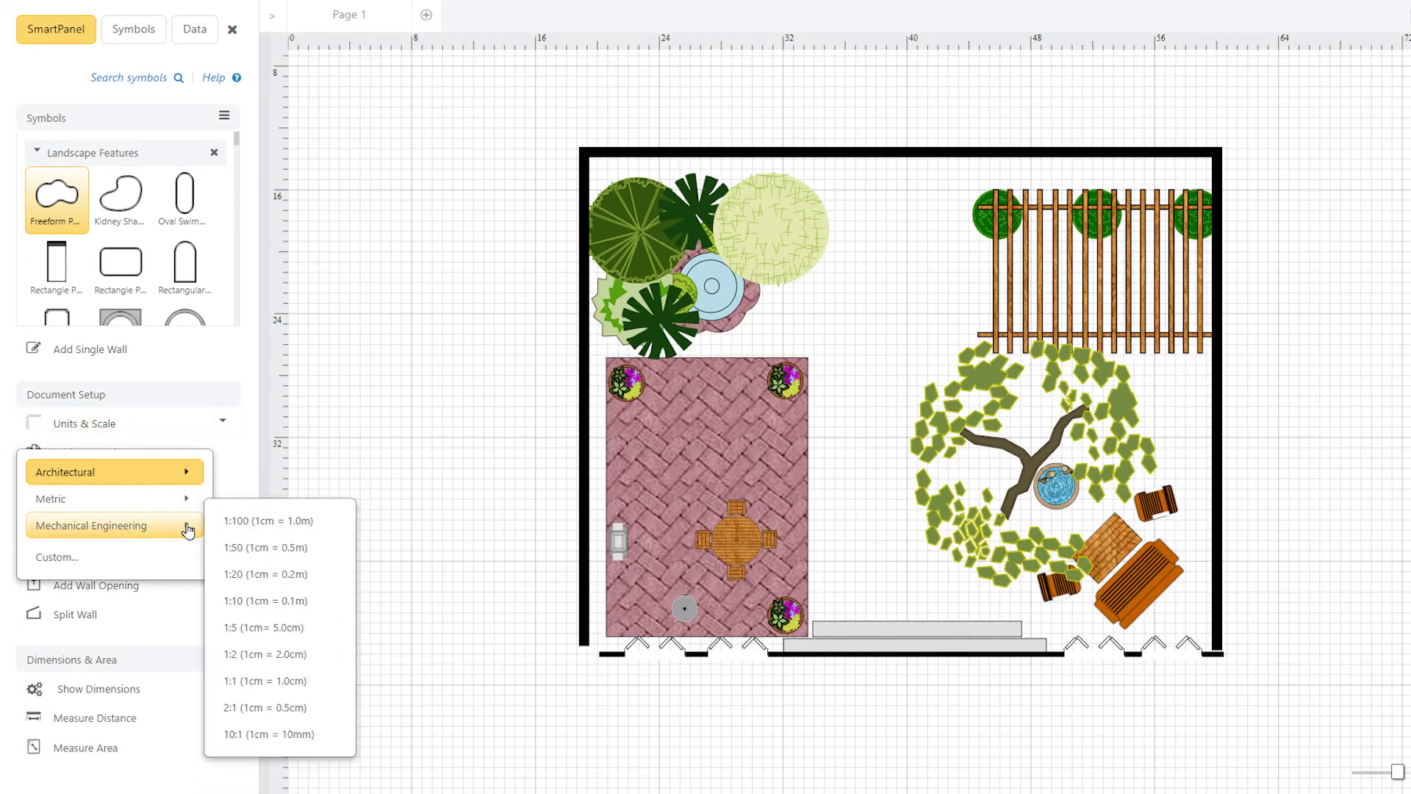
{"action": "mouse_move", "coordinate": [188, 530]}
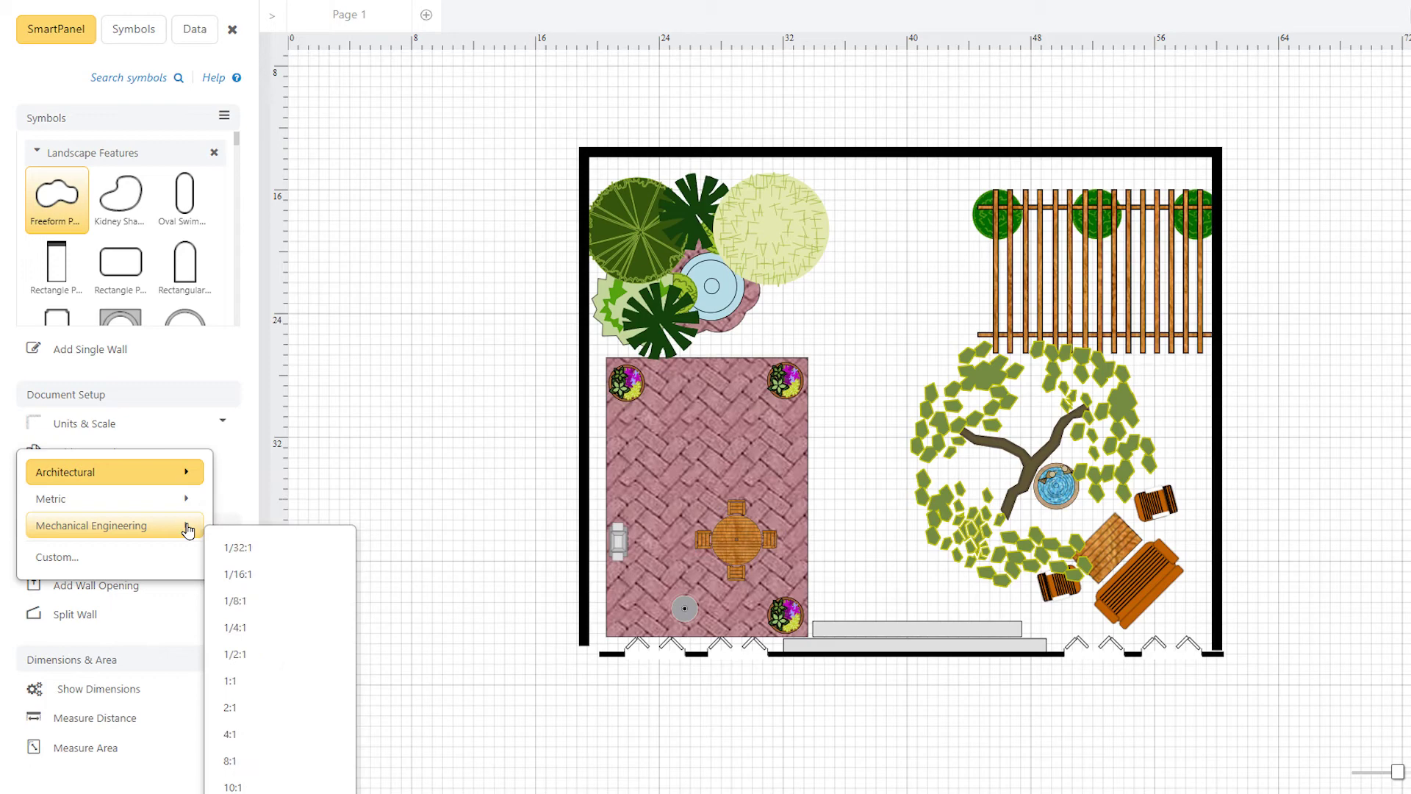
{"action": "left_click", "coordinate": [142, 559]}
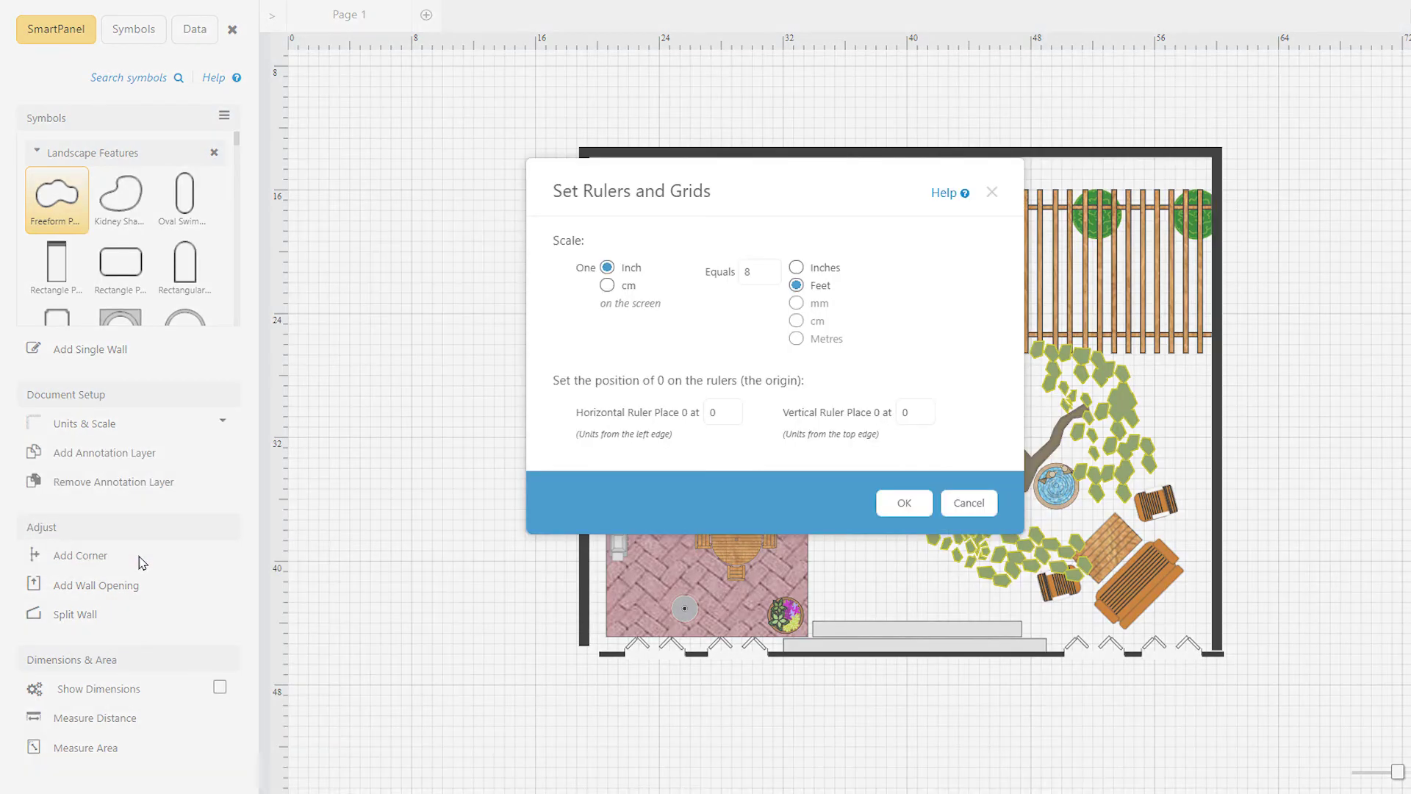
{"action": "left_click", "coordinate": [607, 286]}
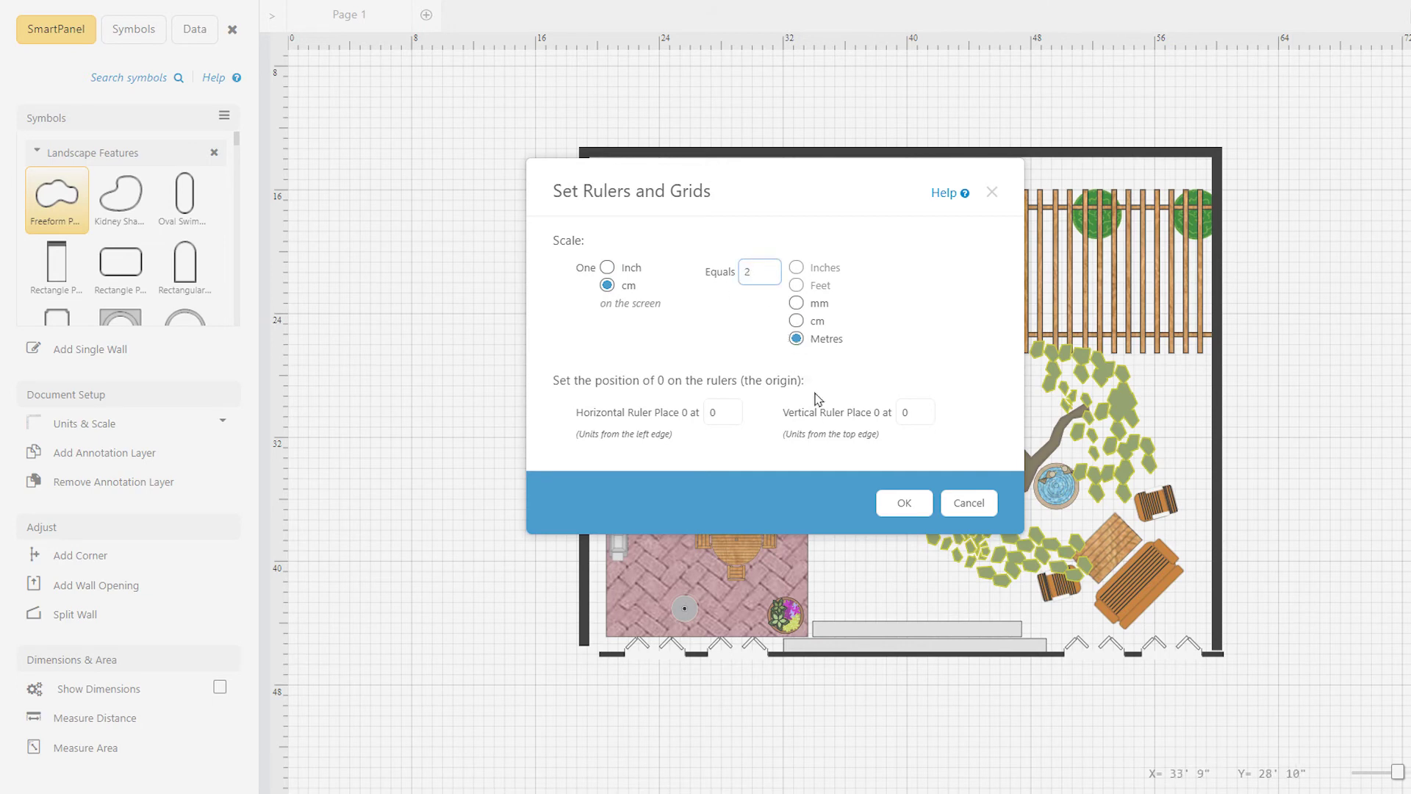
{"action": "left_click", "coordinate": [904, 504]}
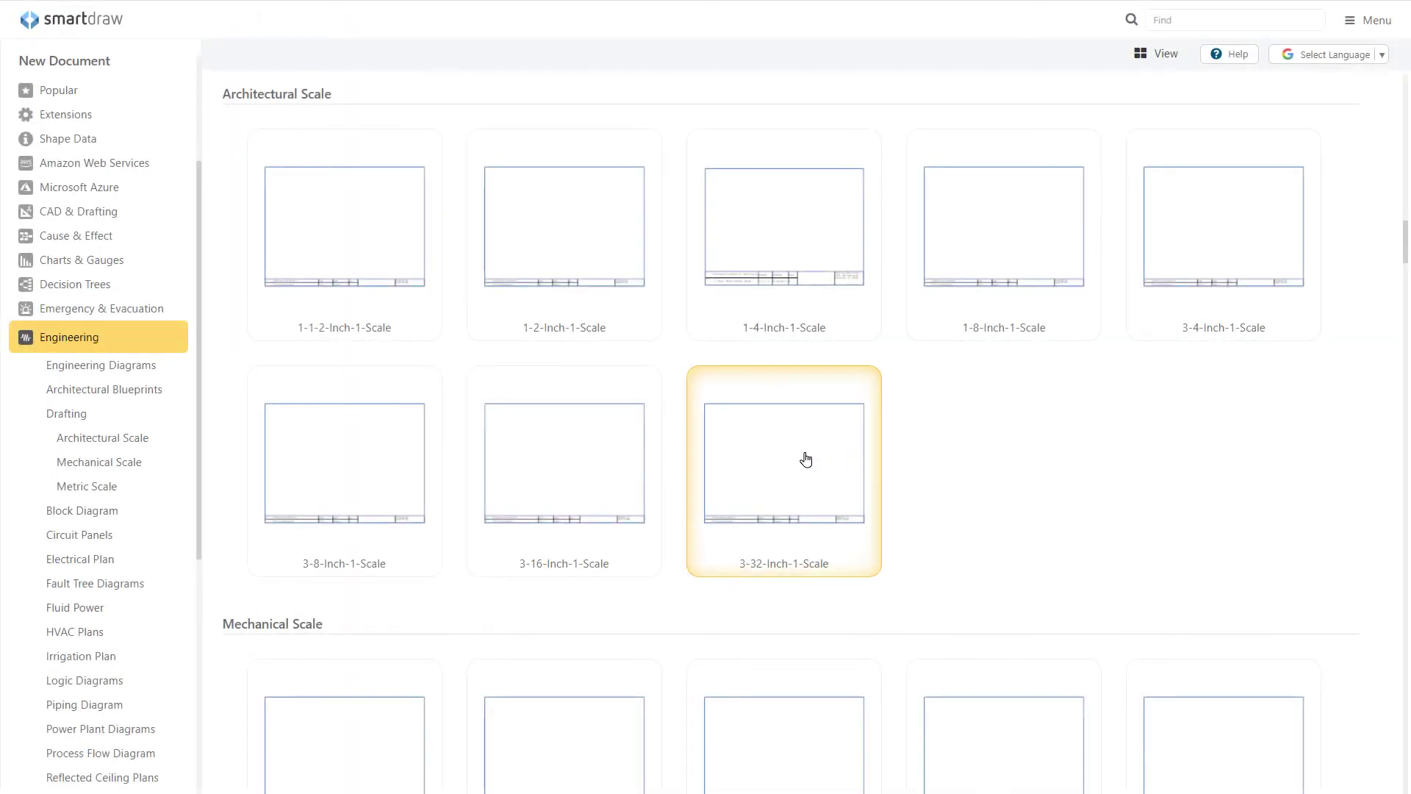
- Start a 3-32-Inch-1-Scale drawing and set its title block Title to 'Back Yard'
{"action": "left_click", "coordinate": [806, 460]}
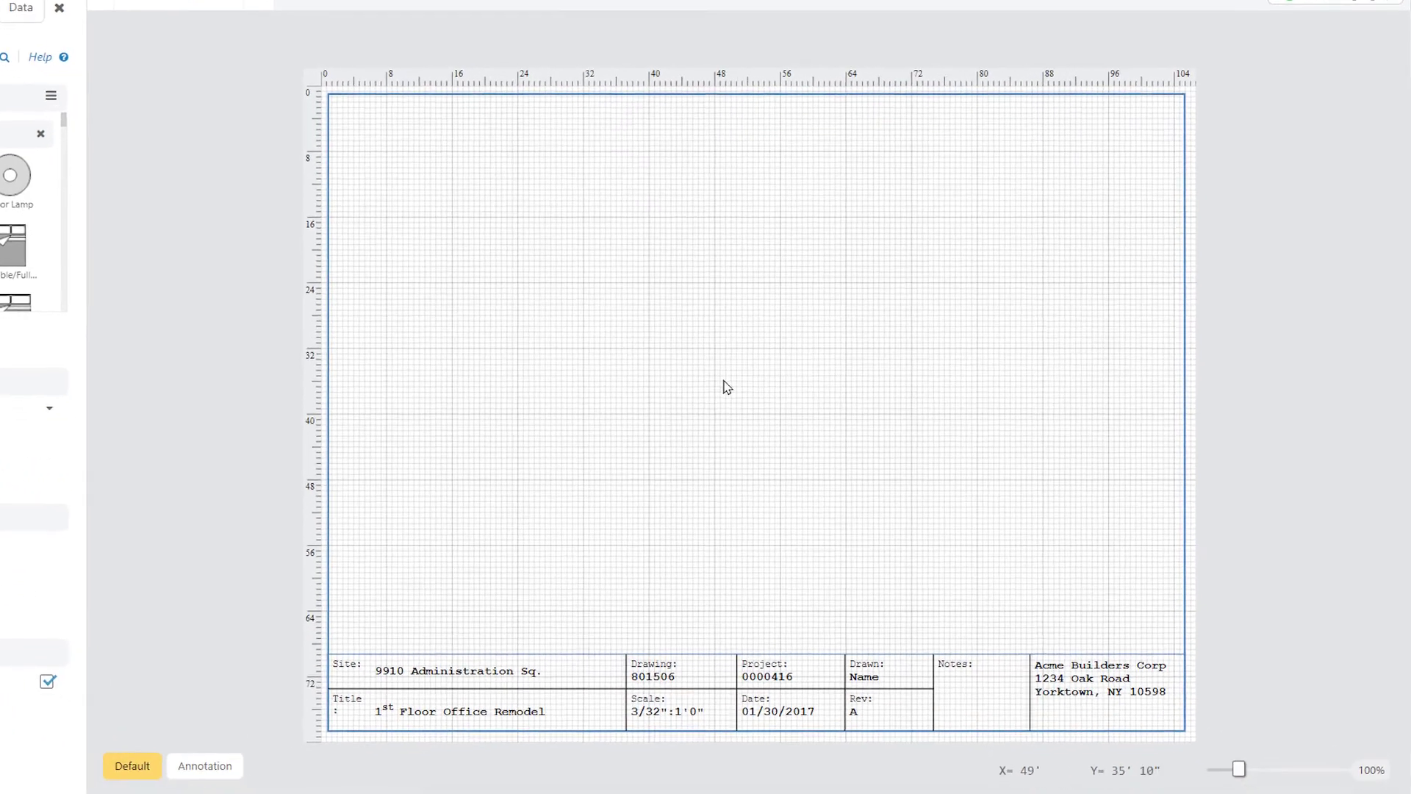
{"action": "left_click", "coordinate": [199, 765]}
{"action": "left_click", "coordinate": [526, 712]}
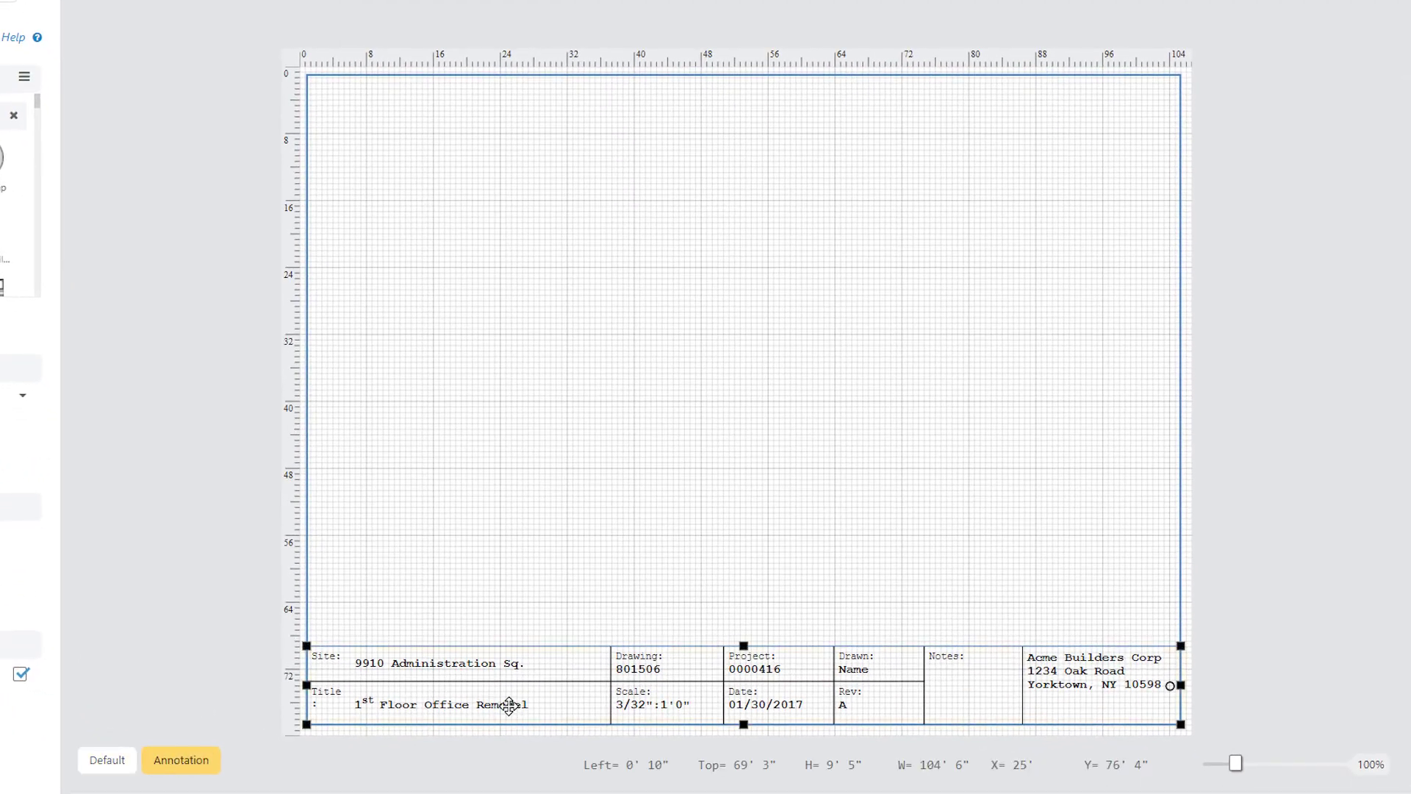
{"action": "double_click", "coordinate": [509, 706]}
{"action": "key", "text": "ctrl+a"}
{"action": "type", "text": "B"}
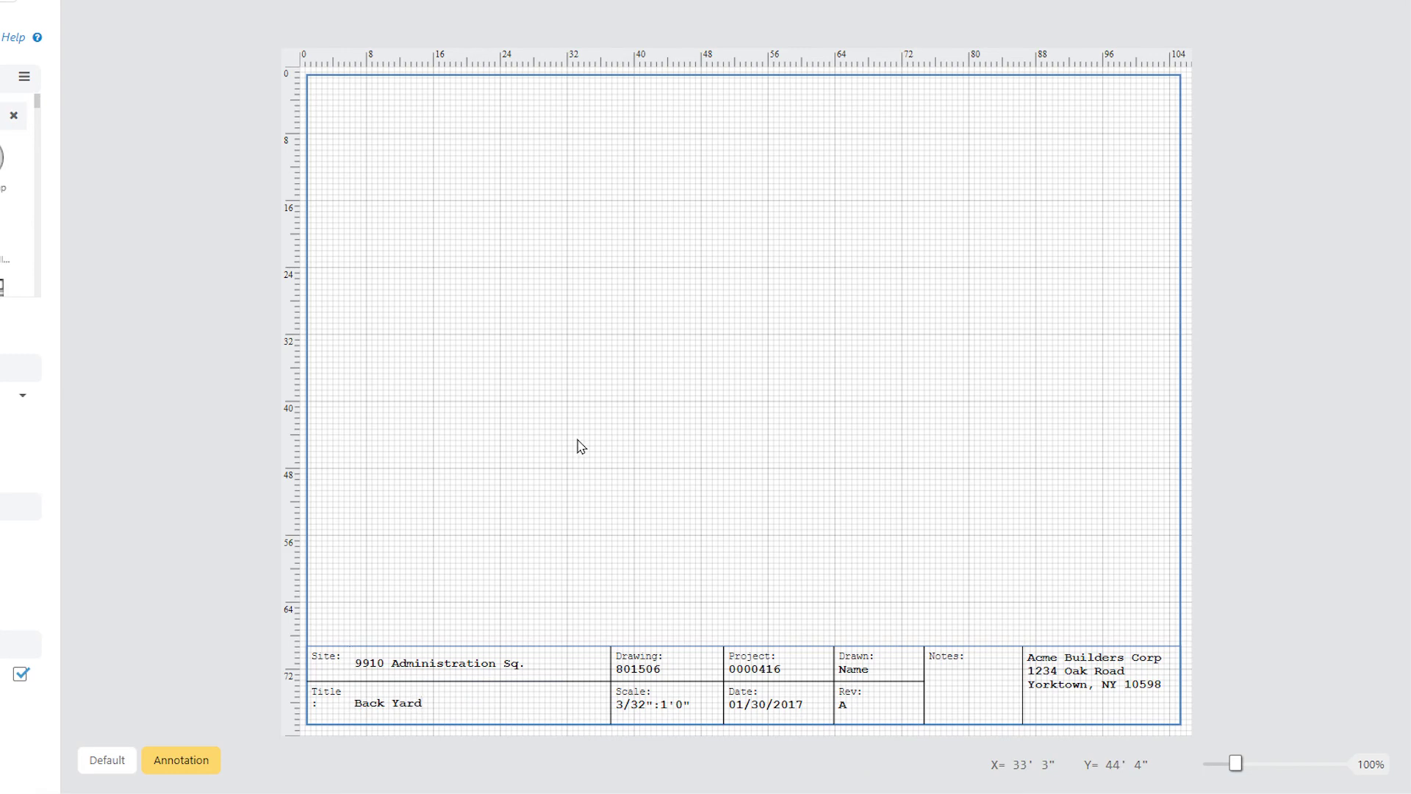
{"action": "left_click", "coordinate": [111, 760]}
- Paste the 36' 6" by 28' 1" pool, deck and umbrella design and position it above the title block
{"action": "right_click", "coordinate": [576, 351]}
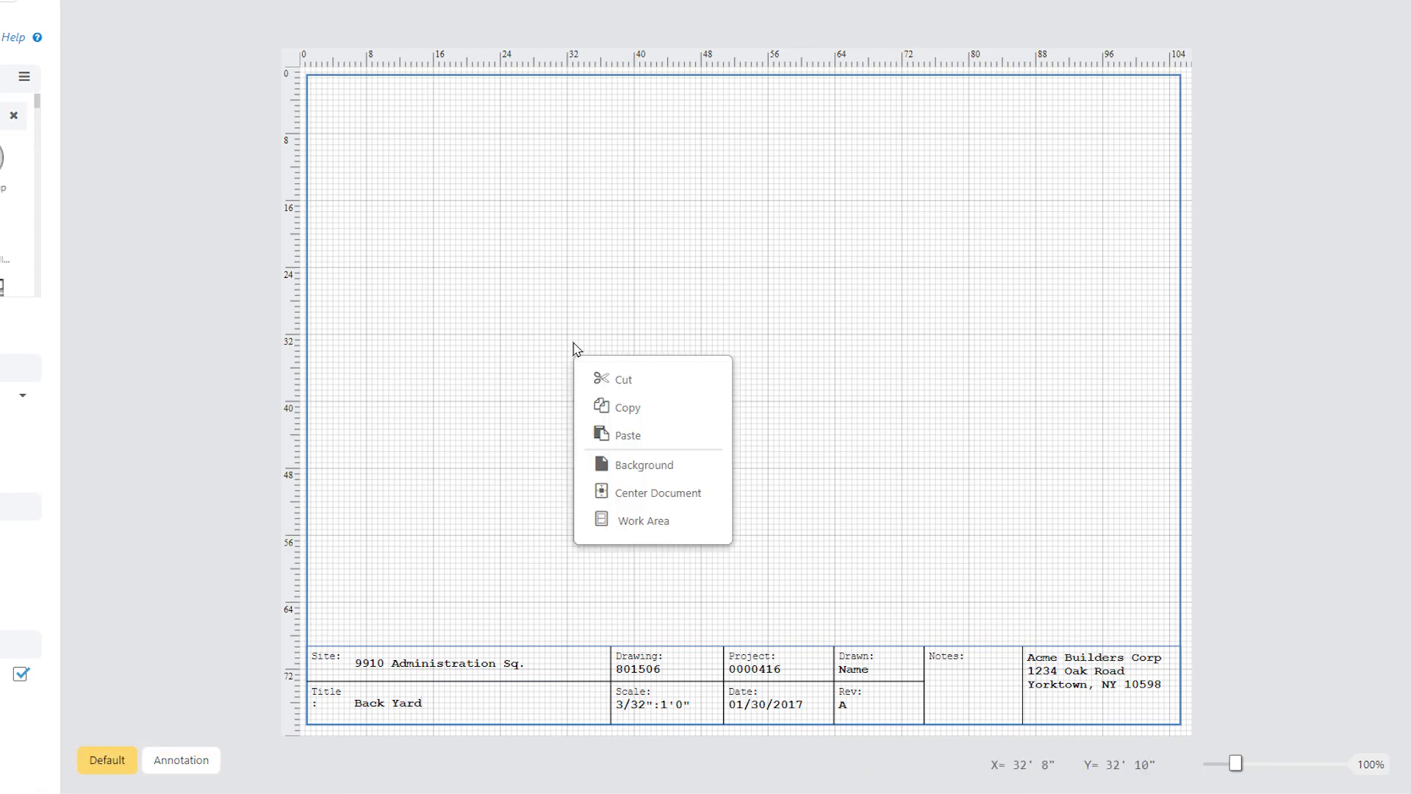
{"action": "left_click", "coordinate": [663, 438]}
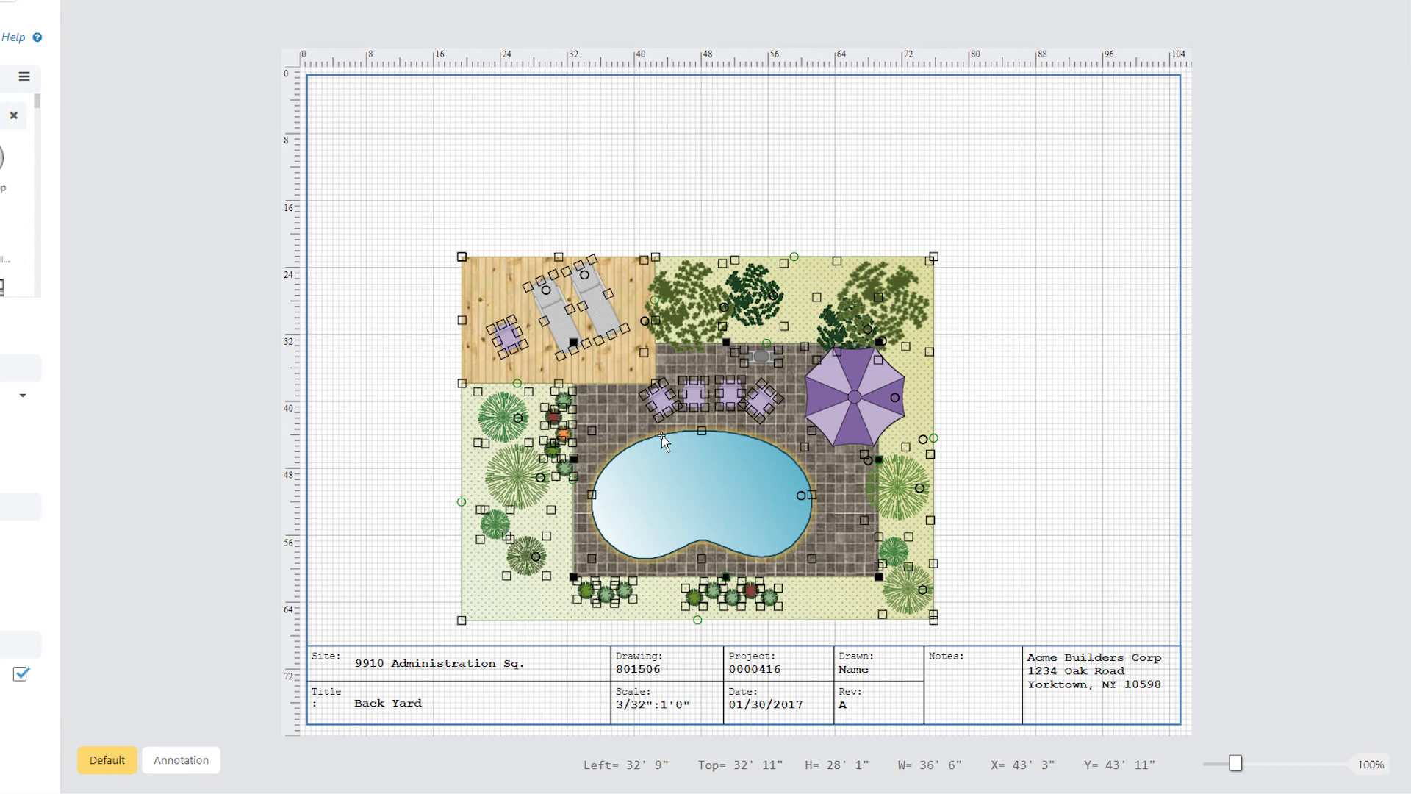
{"action": "left_click_drag", "start_coordinate": [674, 489], "coordinate": [1249, 412]}
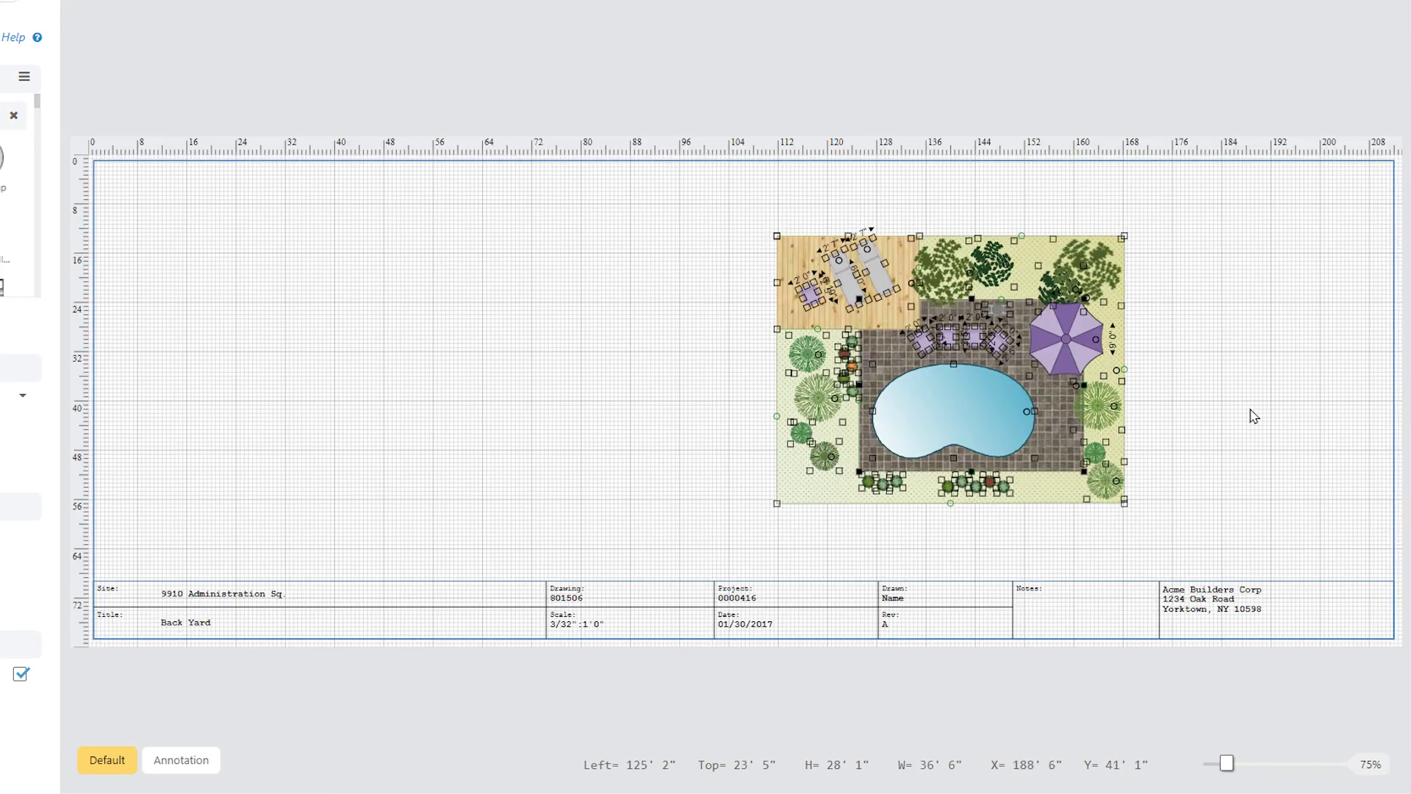
{"action": "left_click_drag", "start_coordinate": [994, 421], "coordinate": [397, 411]}
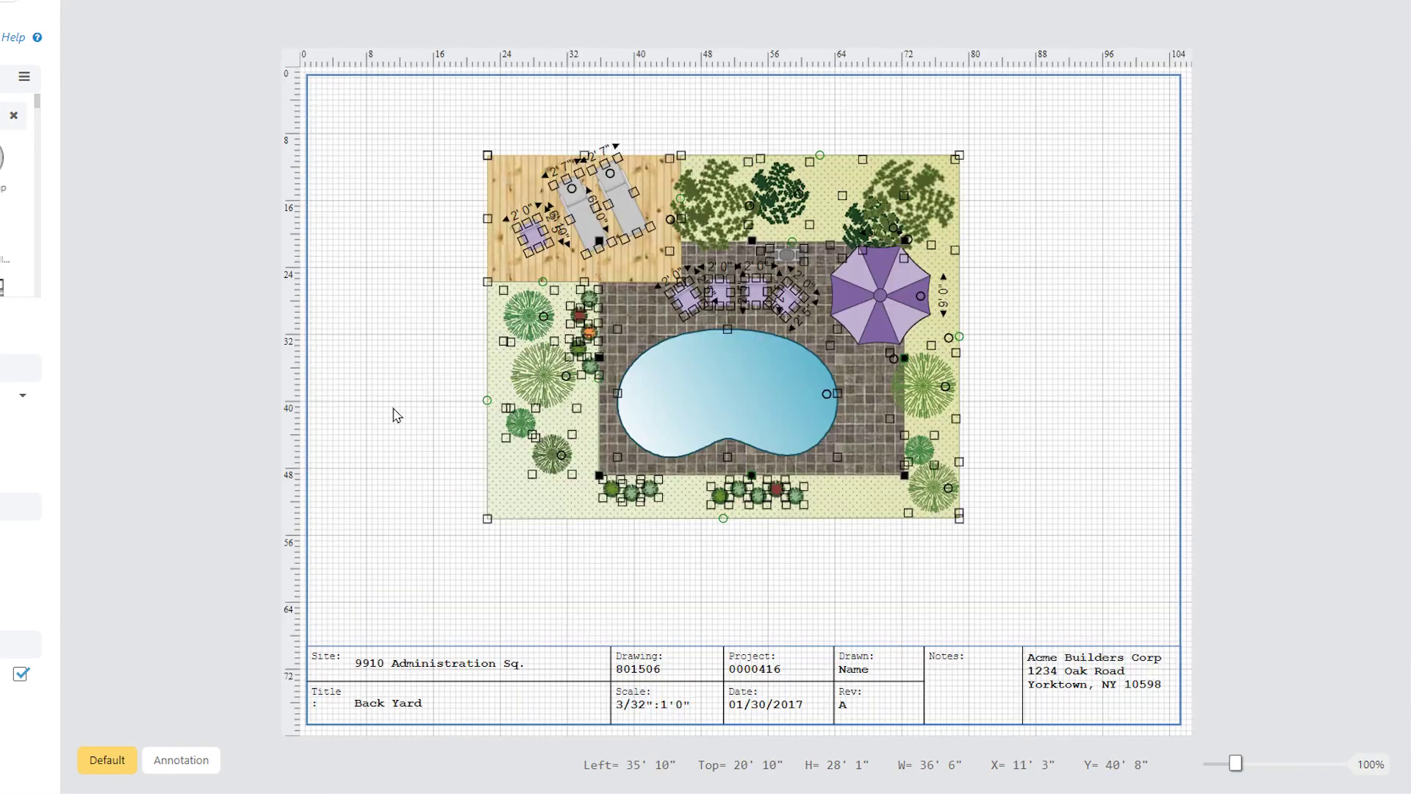
{"action": "left_click", "coordinate": [396, 415]}
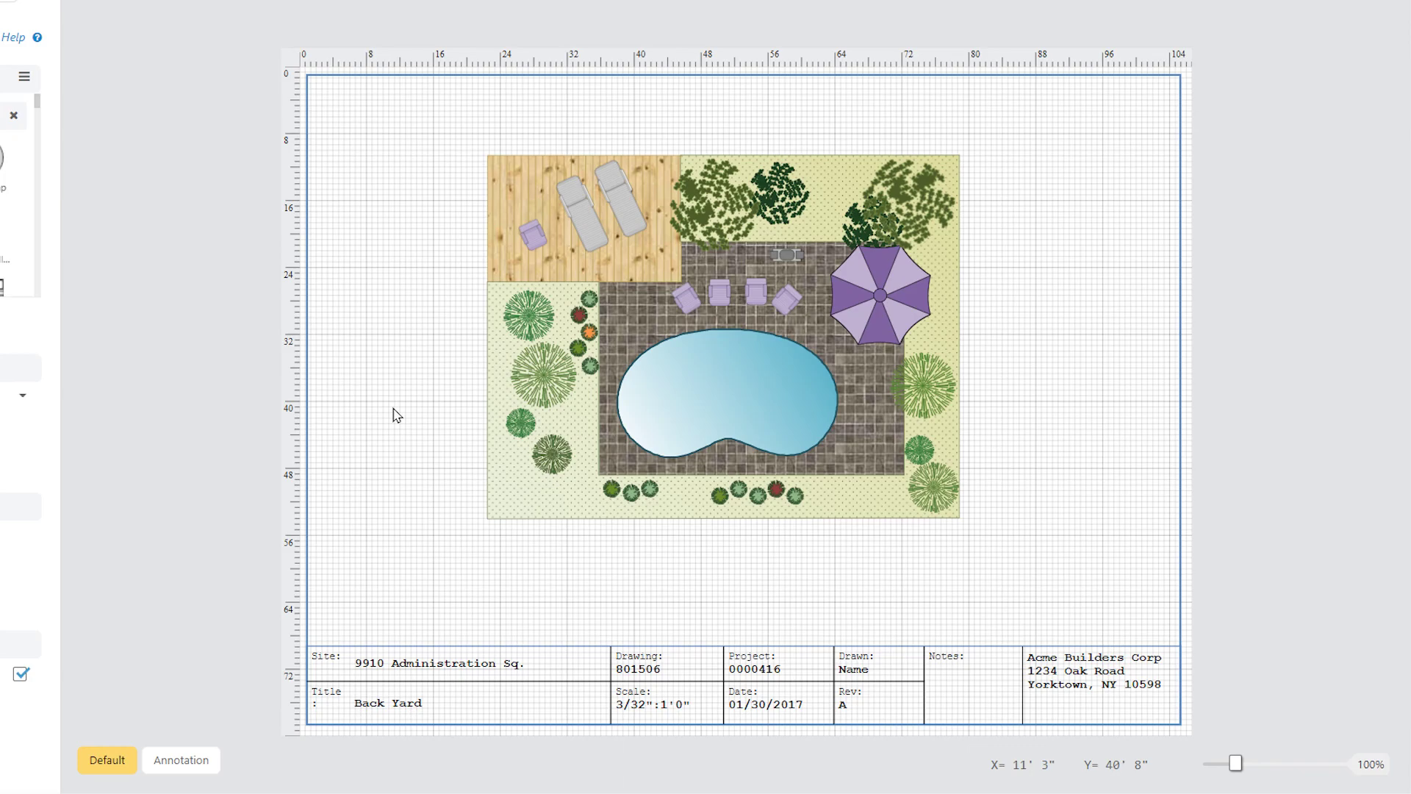